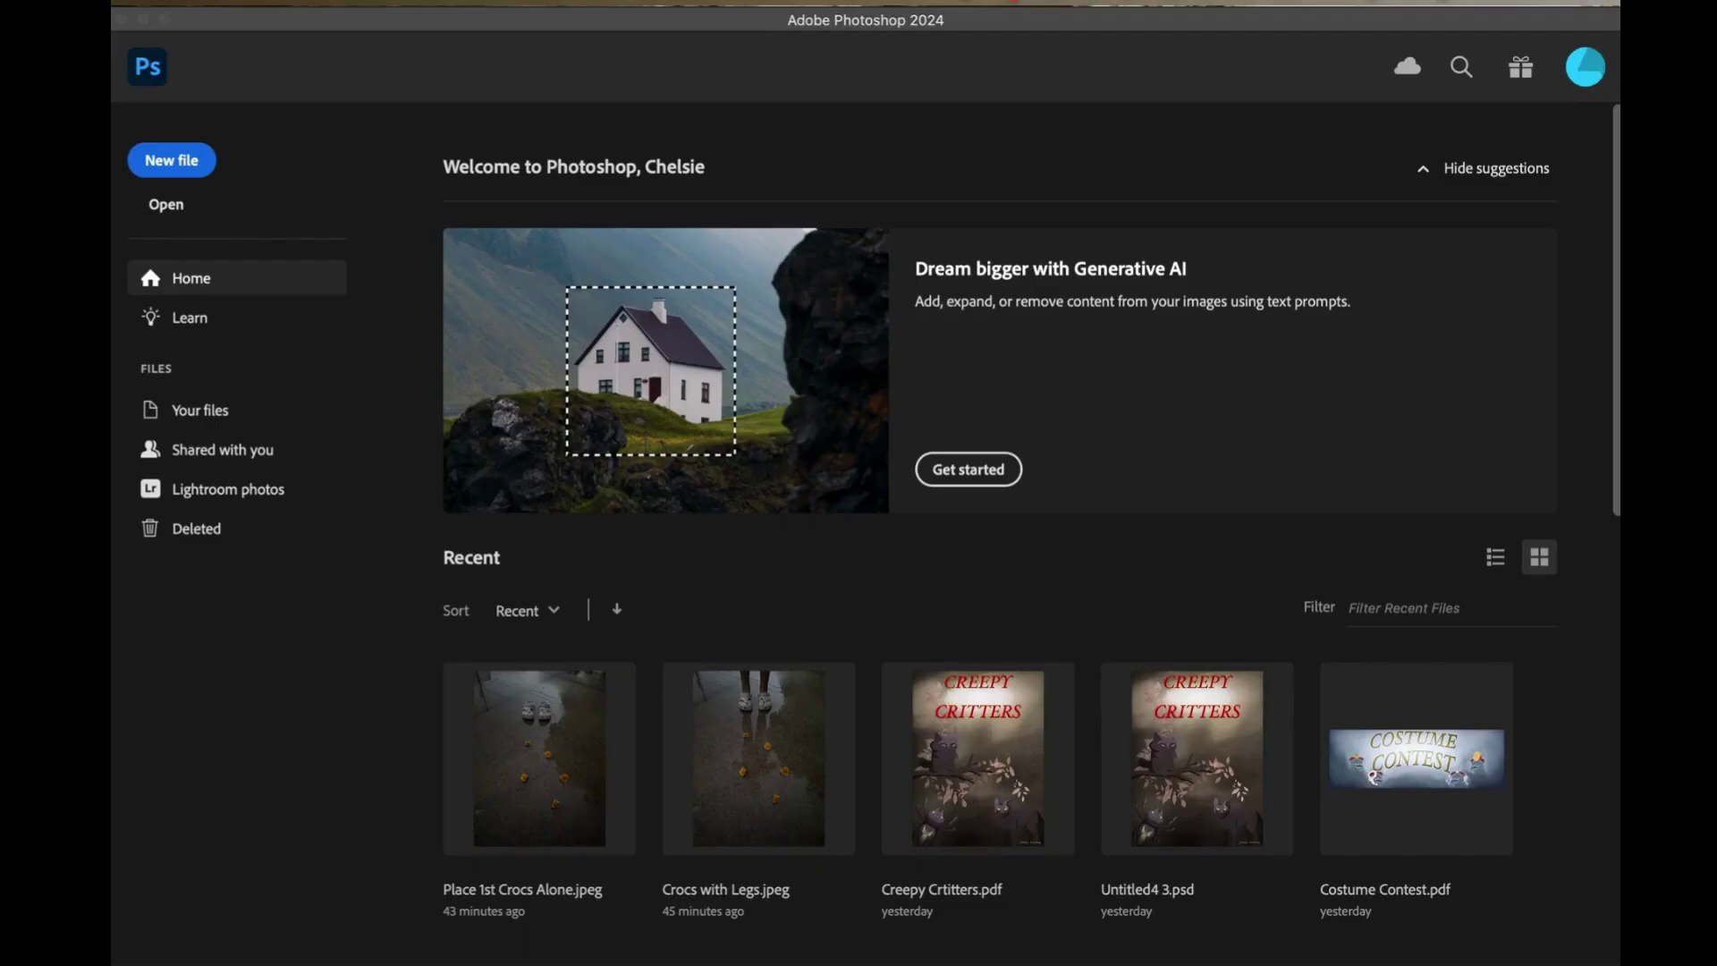
Step: Open the Crocs-alone photo from the '7 Tricking the Eye' folder as a 1136 × 1514 px document
drag(299, 163, 674, 779)
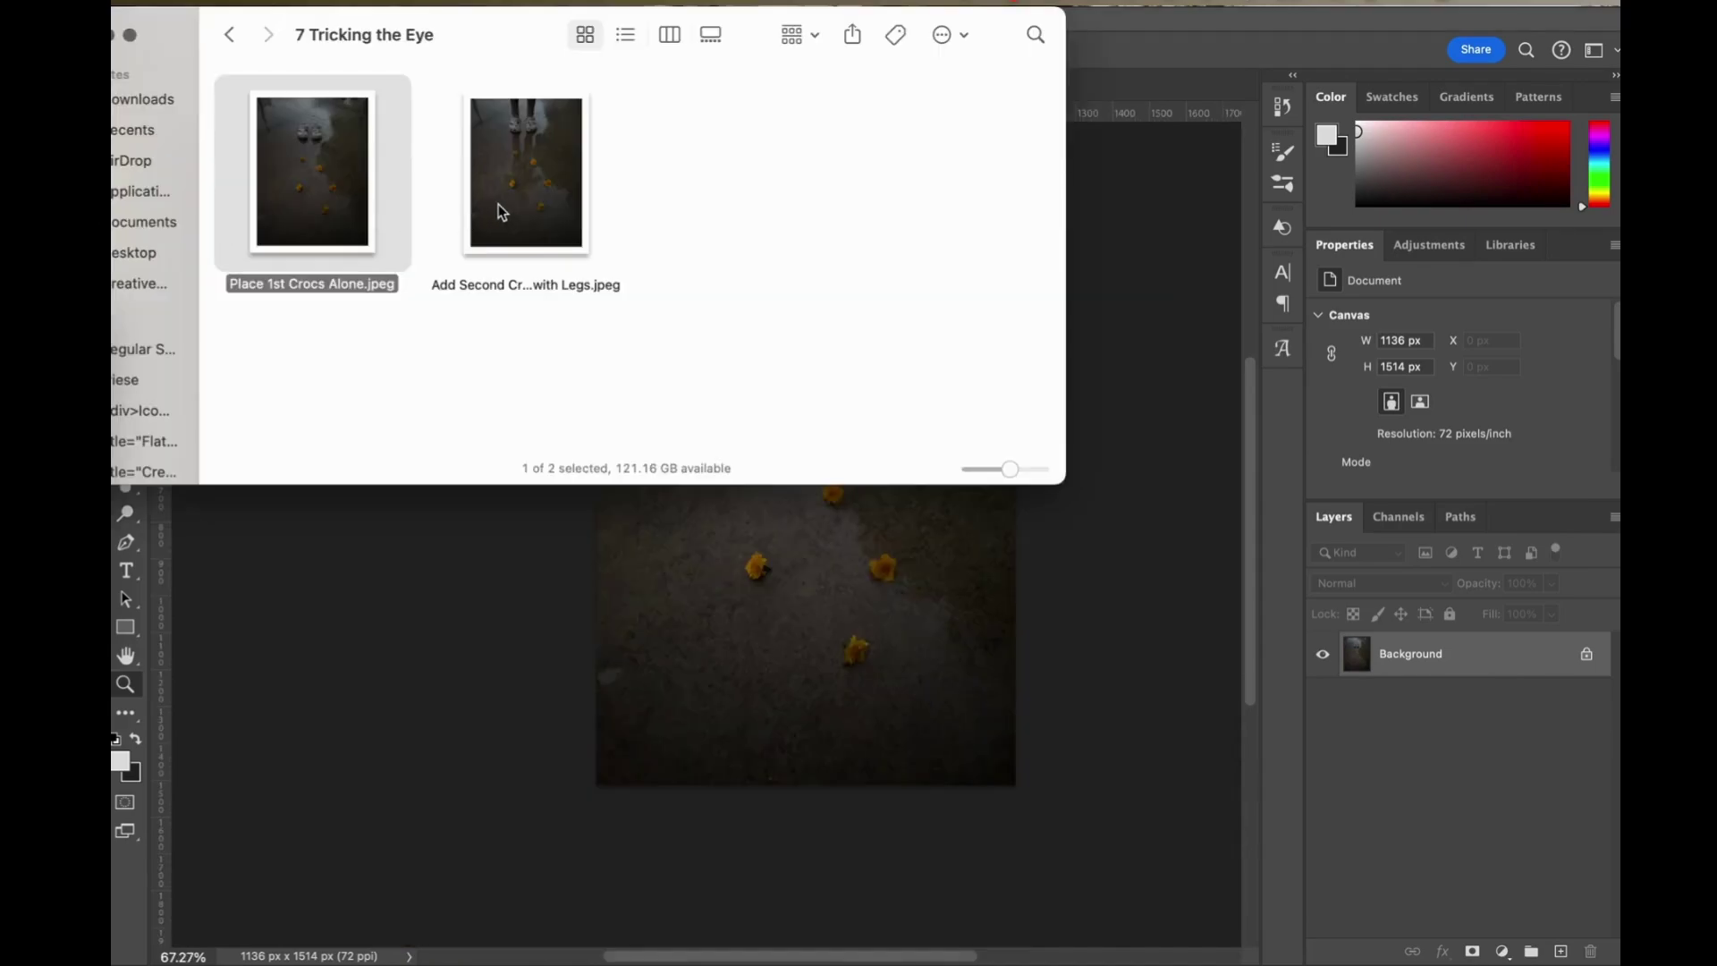
Step: Place the Crocs with Legs photo as an embedded smart object above Background, then zoom in
drag(497, 204, 805, 594)
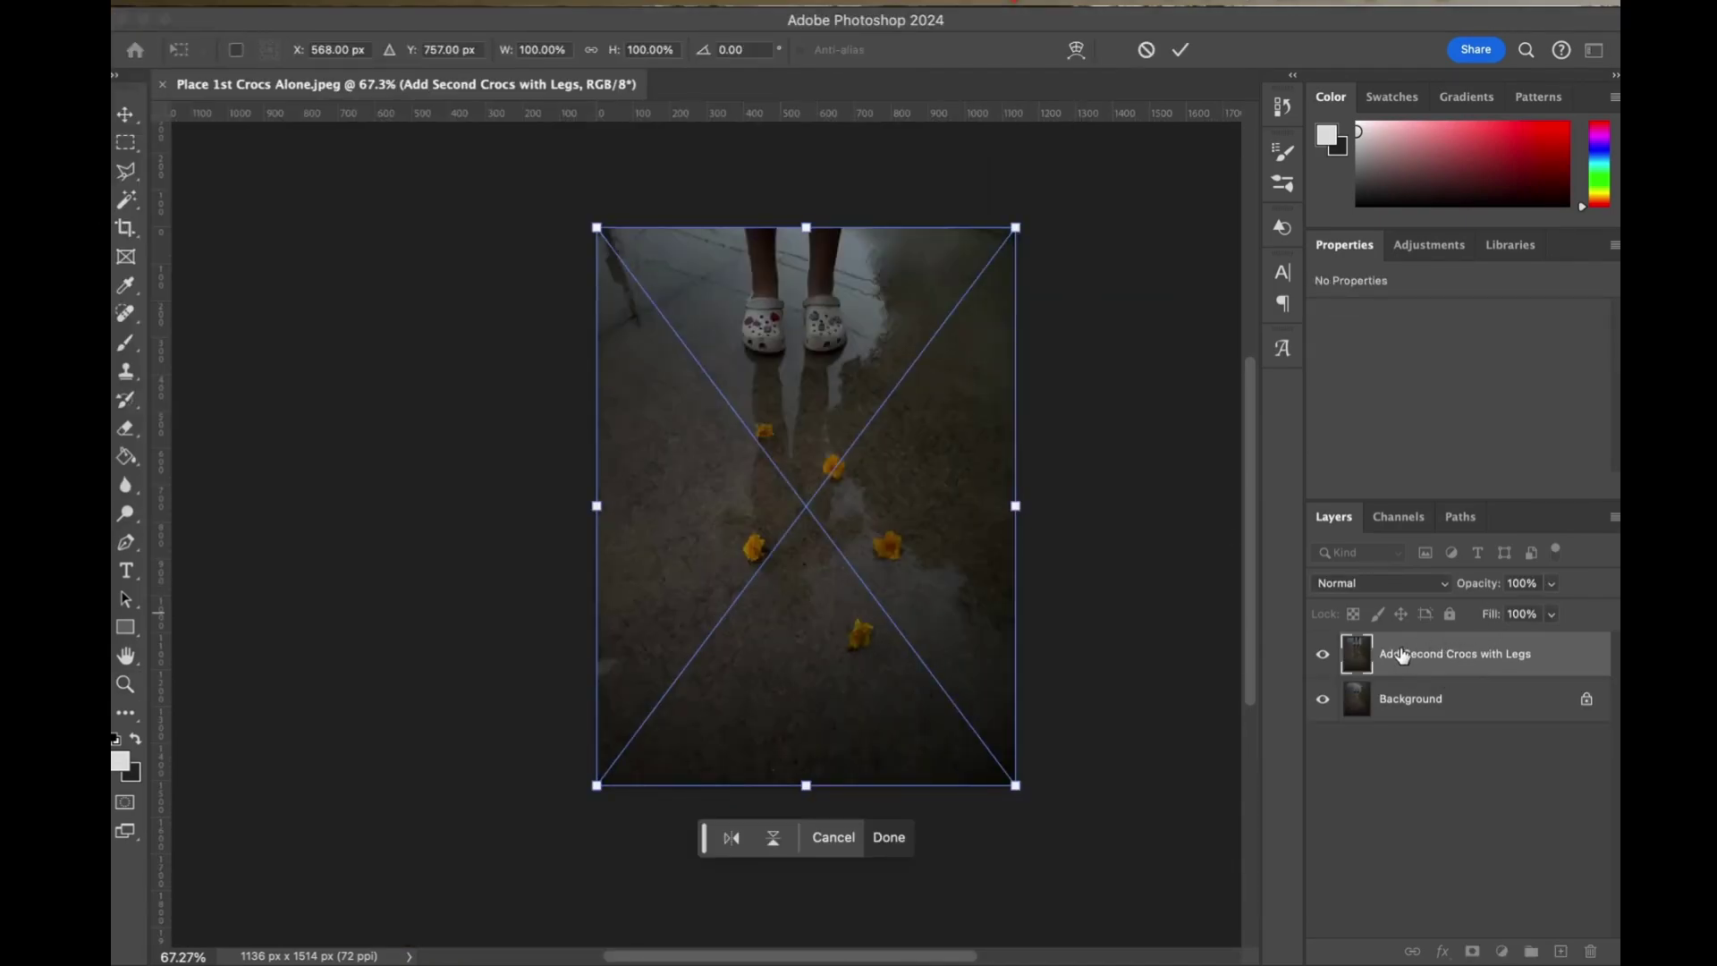
key(Return)
key(z)
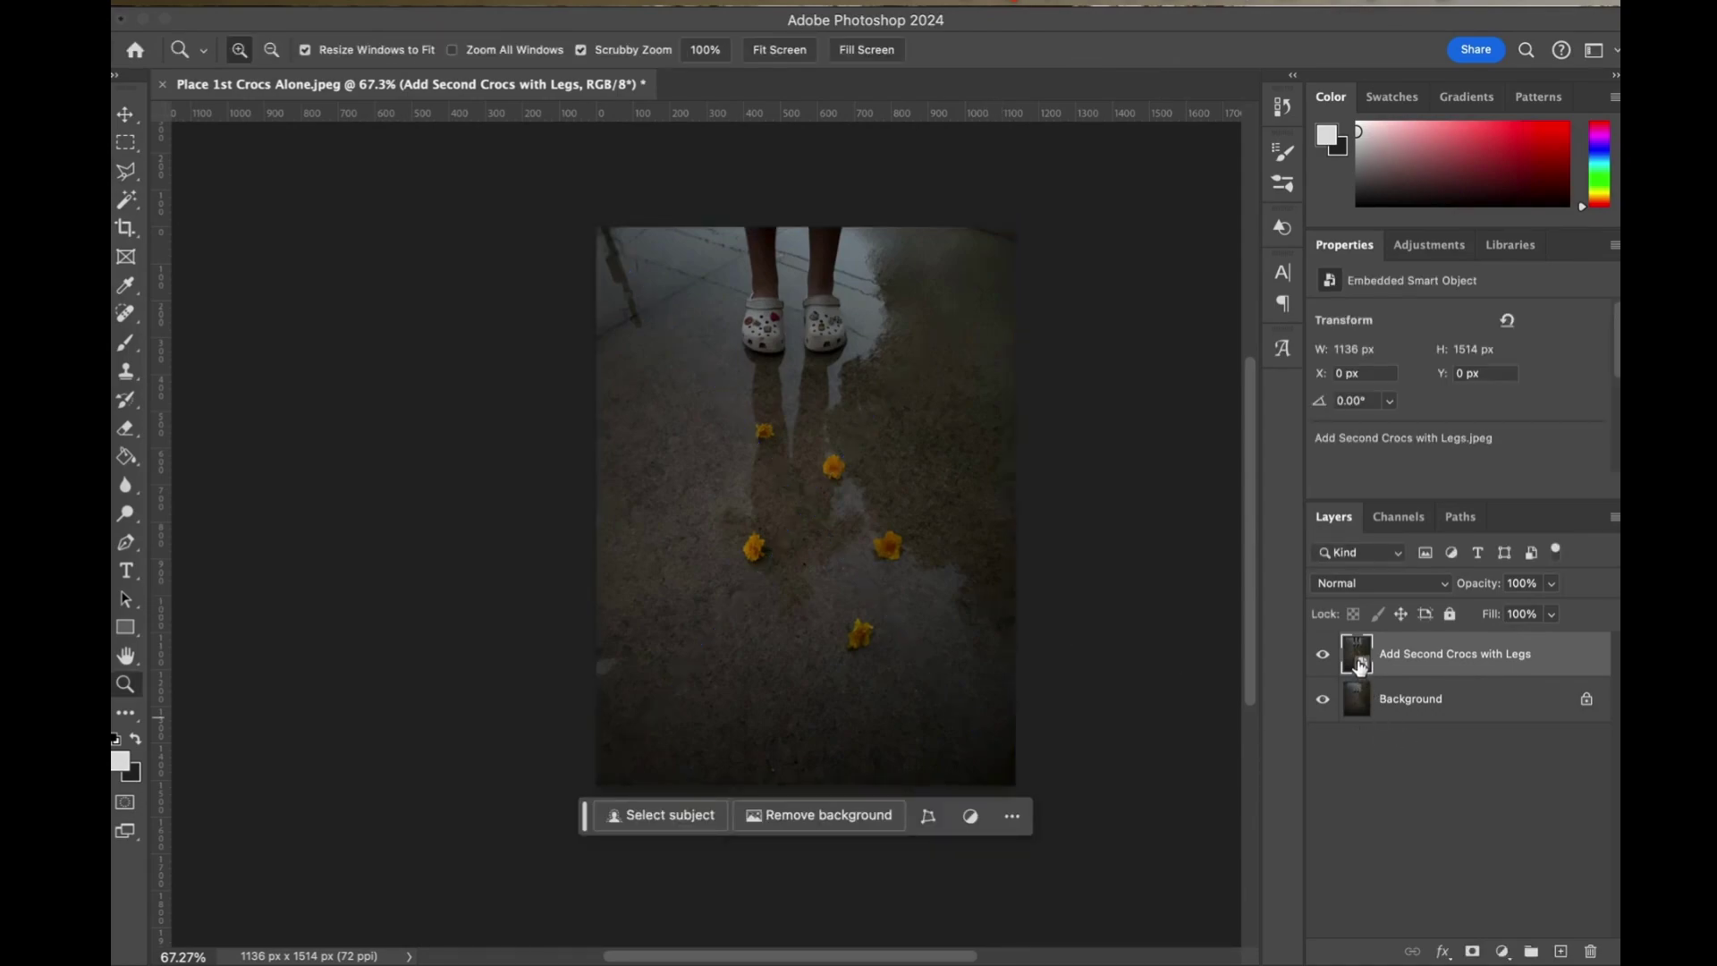
drag(876, 608, 876, 608)
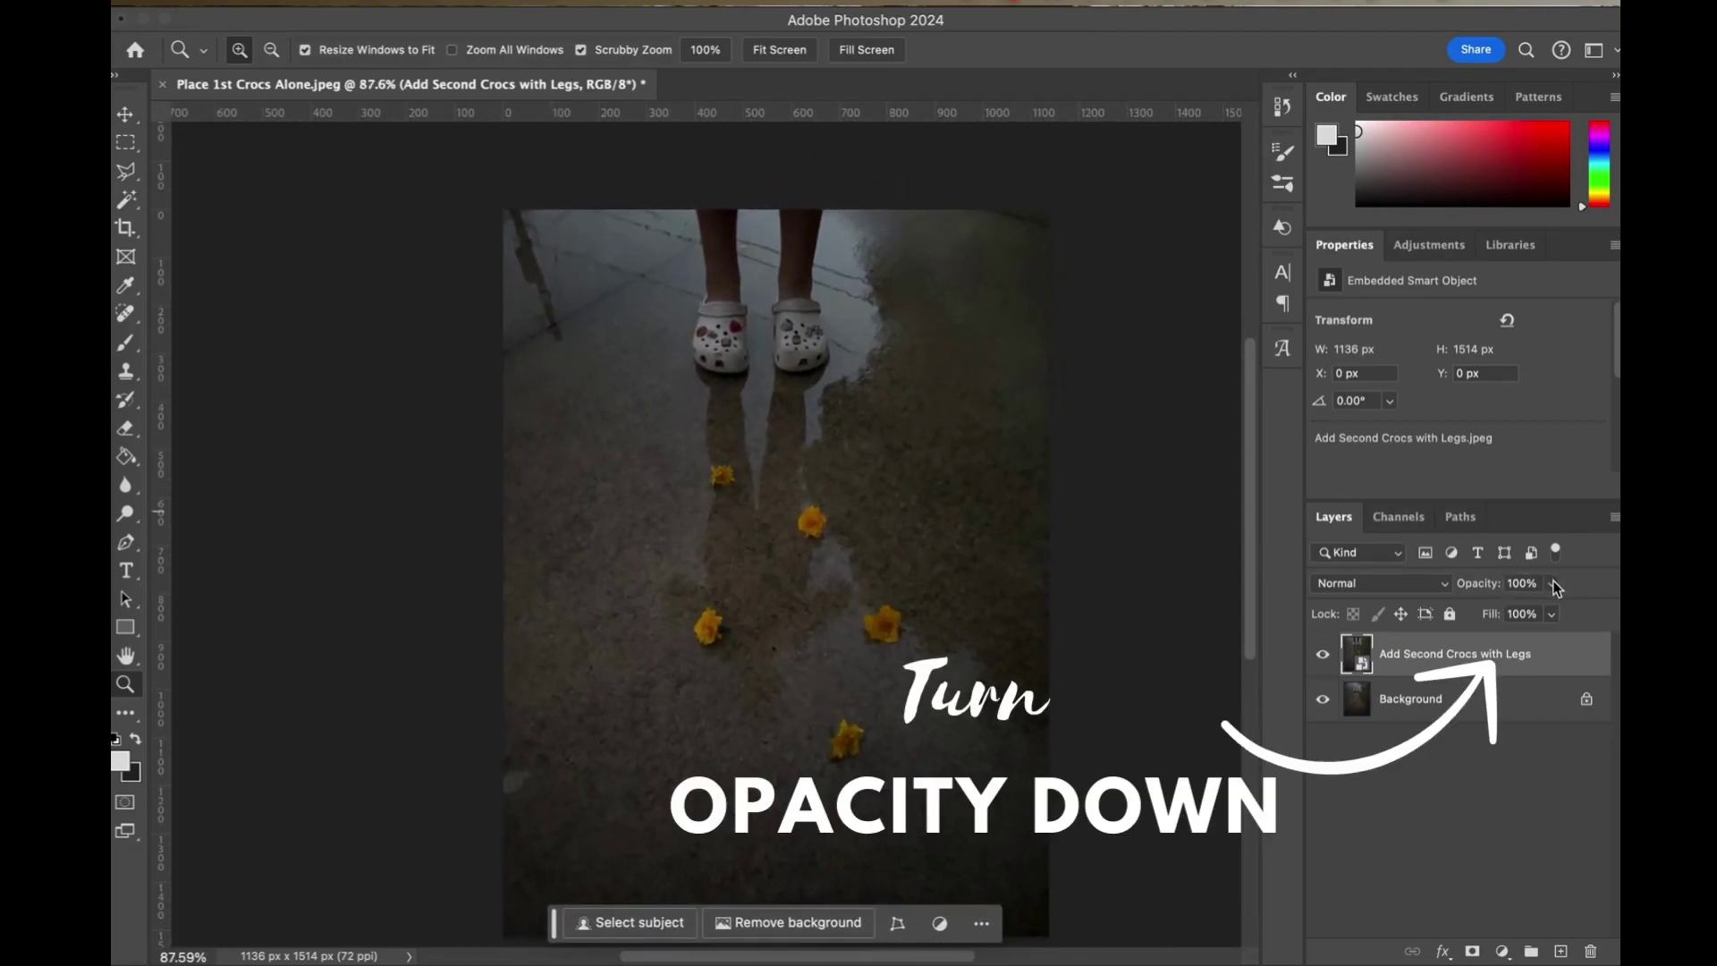
Step: Fade the Crocs with Legs layer to 43% opacity and move it down to Y 83 px
mouse_move(1496, 607)
mouse_down()
mouse_move(1477, 607)
mouse_move(1495, 608)
mouse_up()
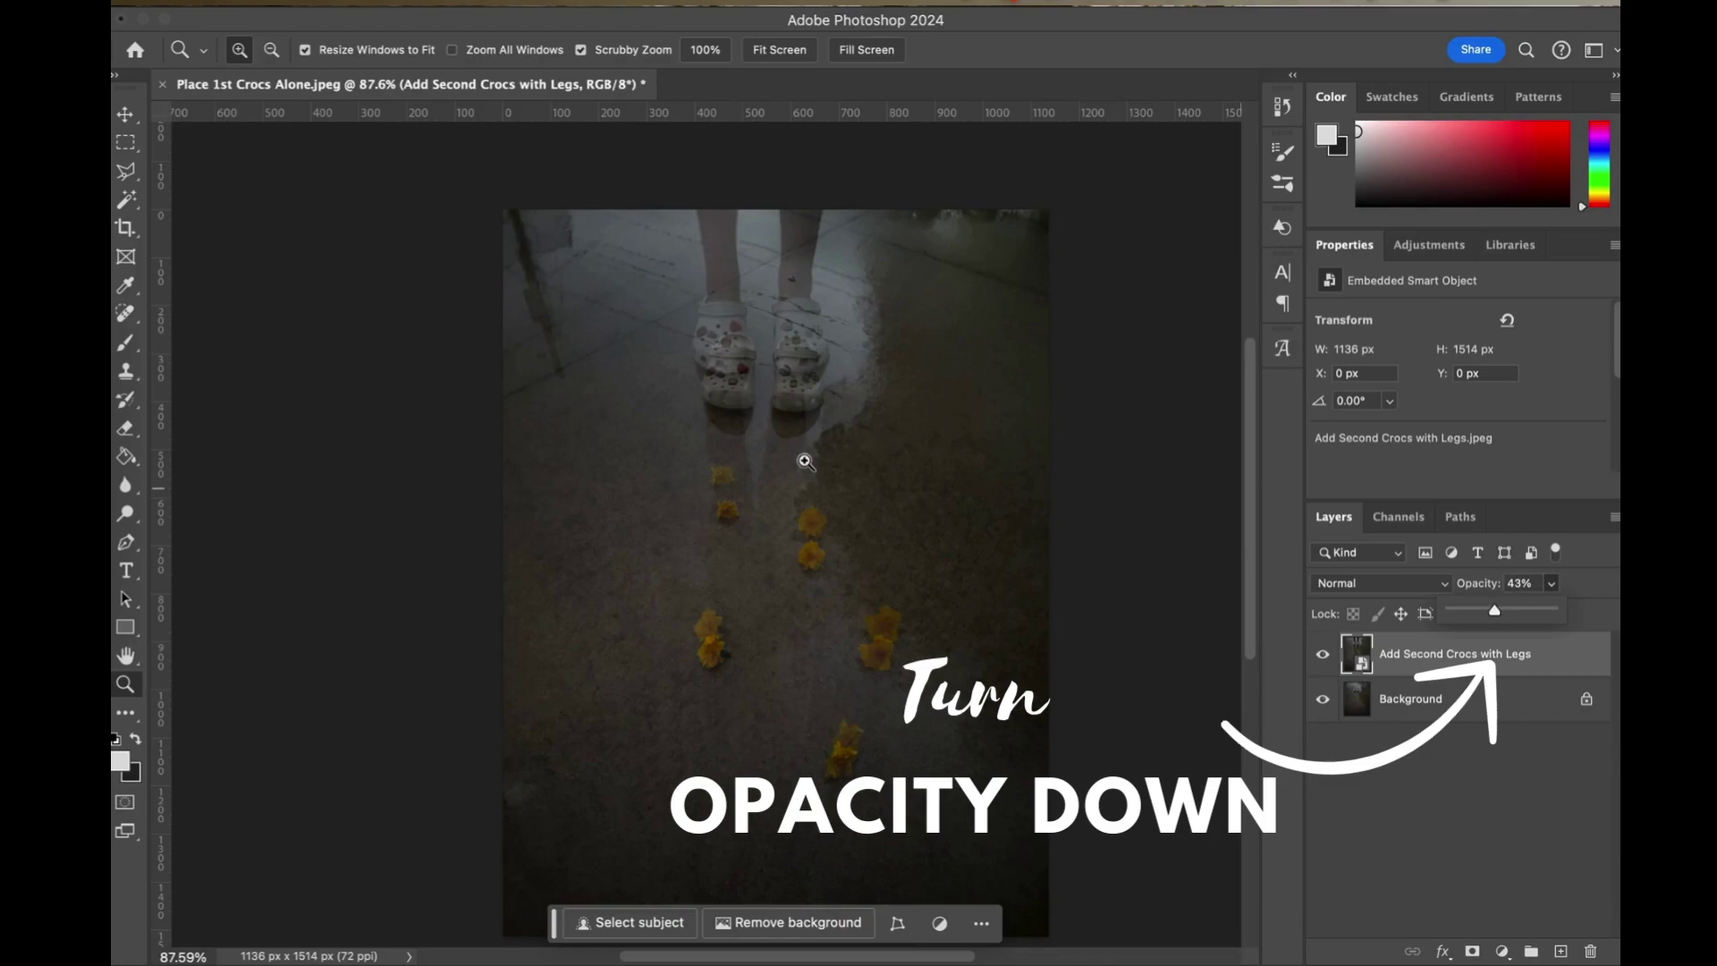
key(v)
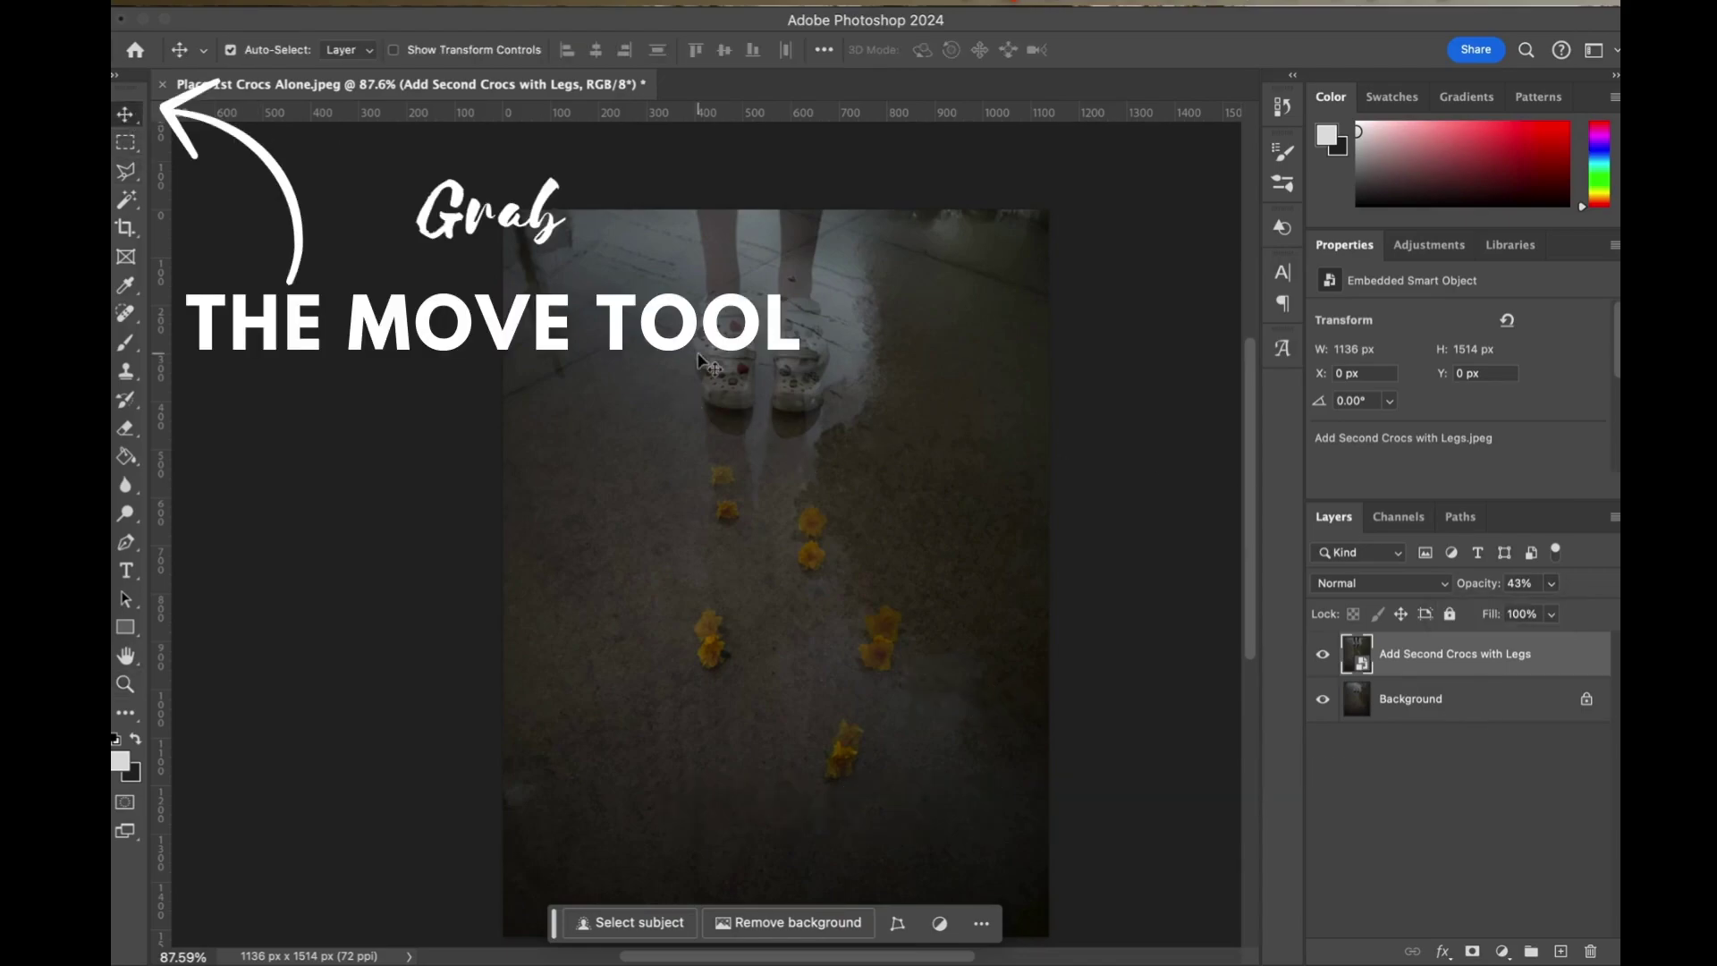
drag(699, 393, 728, 362)
Step: Free-transform the Crocs with Legs layer, shrinking it from the top-left corner and raising it slightly
key(super+t)
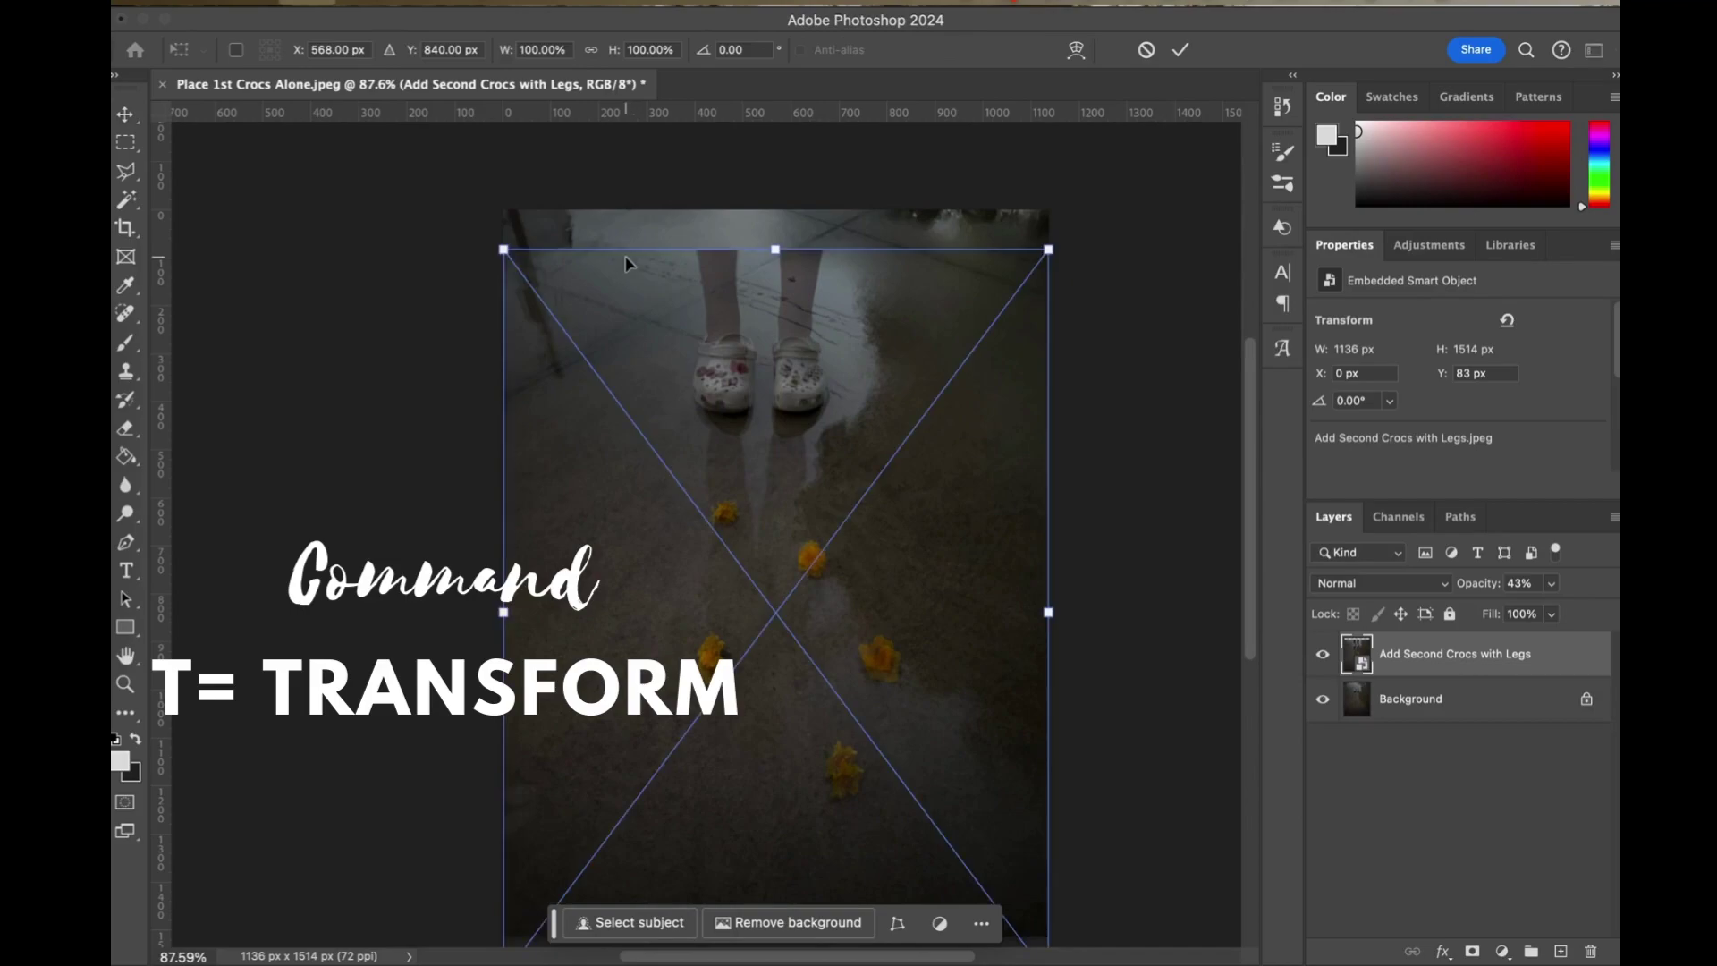
mouse_move(502, 250)
mouse_down()
mouse_move(556, 266)
mouse_move(523, 259)
mouse_up()
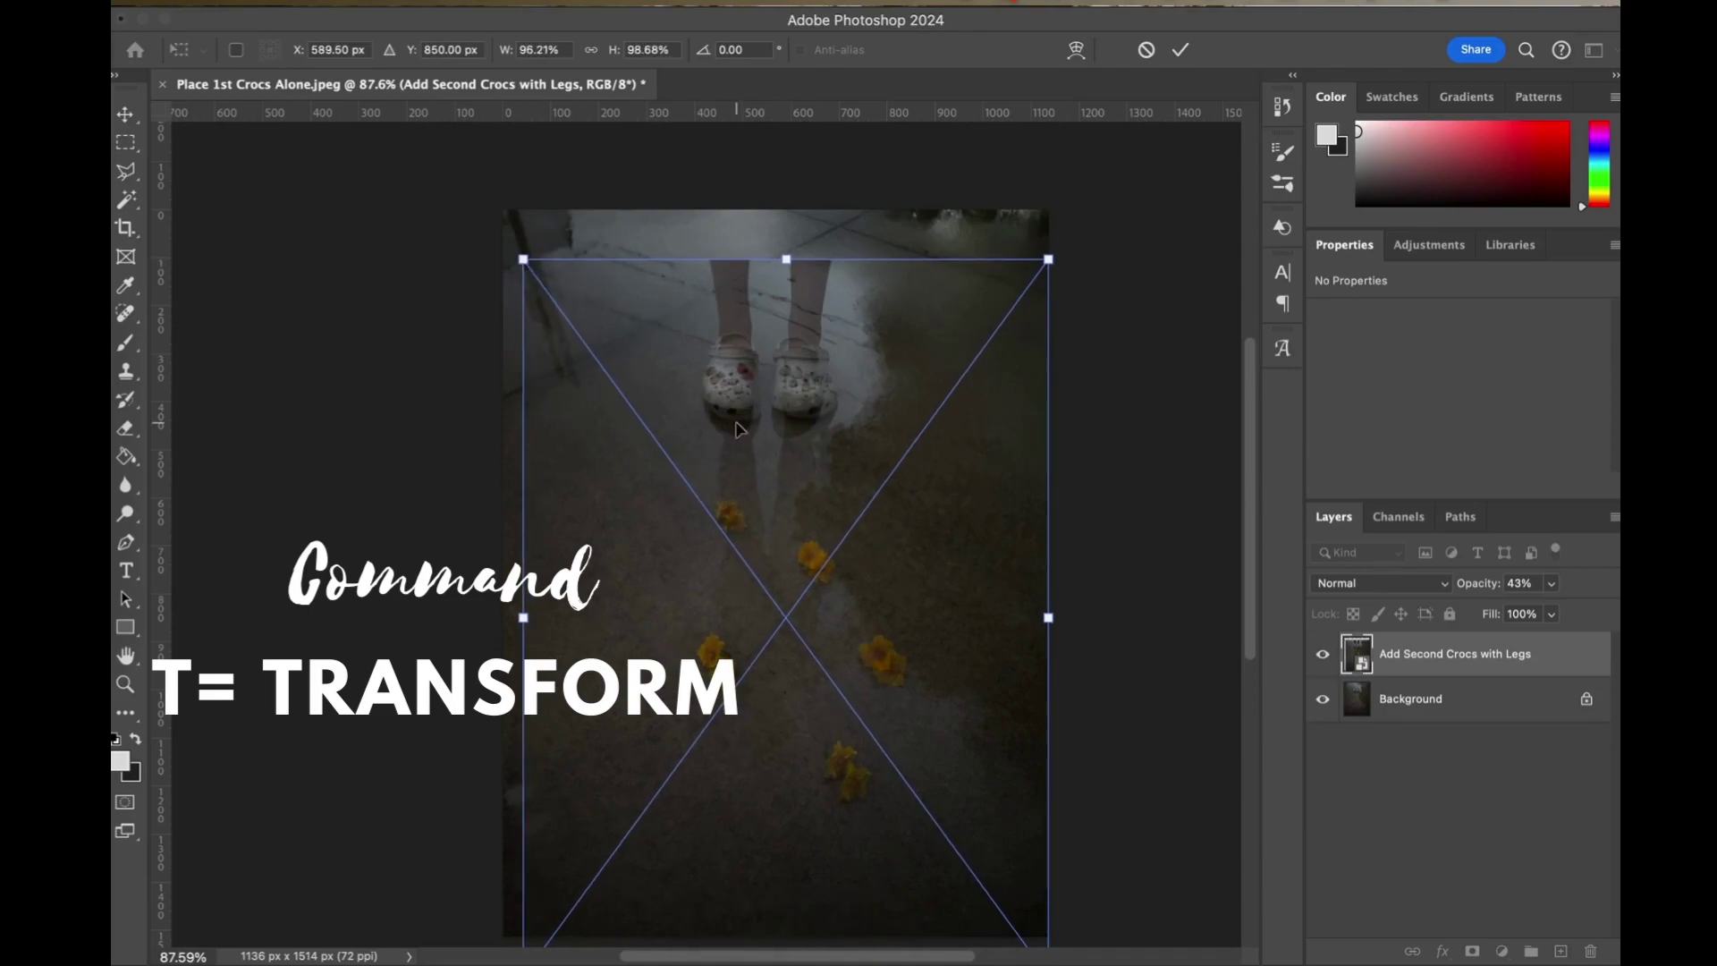
drag(736, 422, 735, 411)
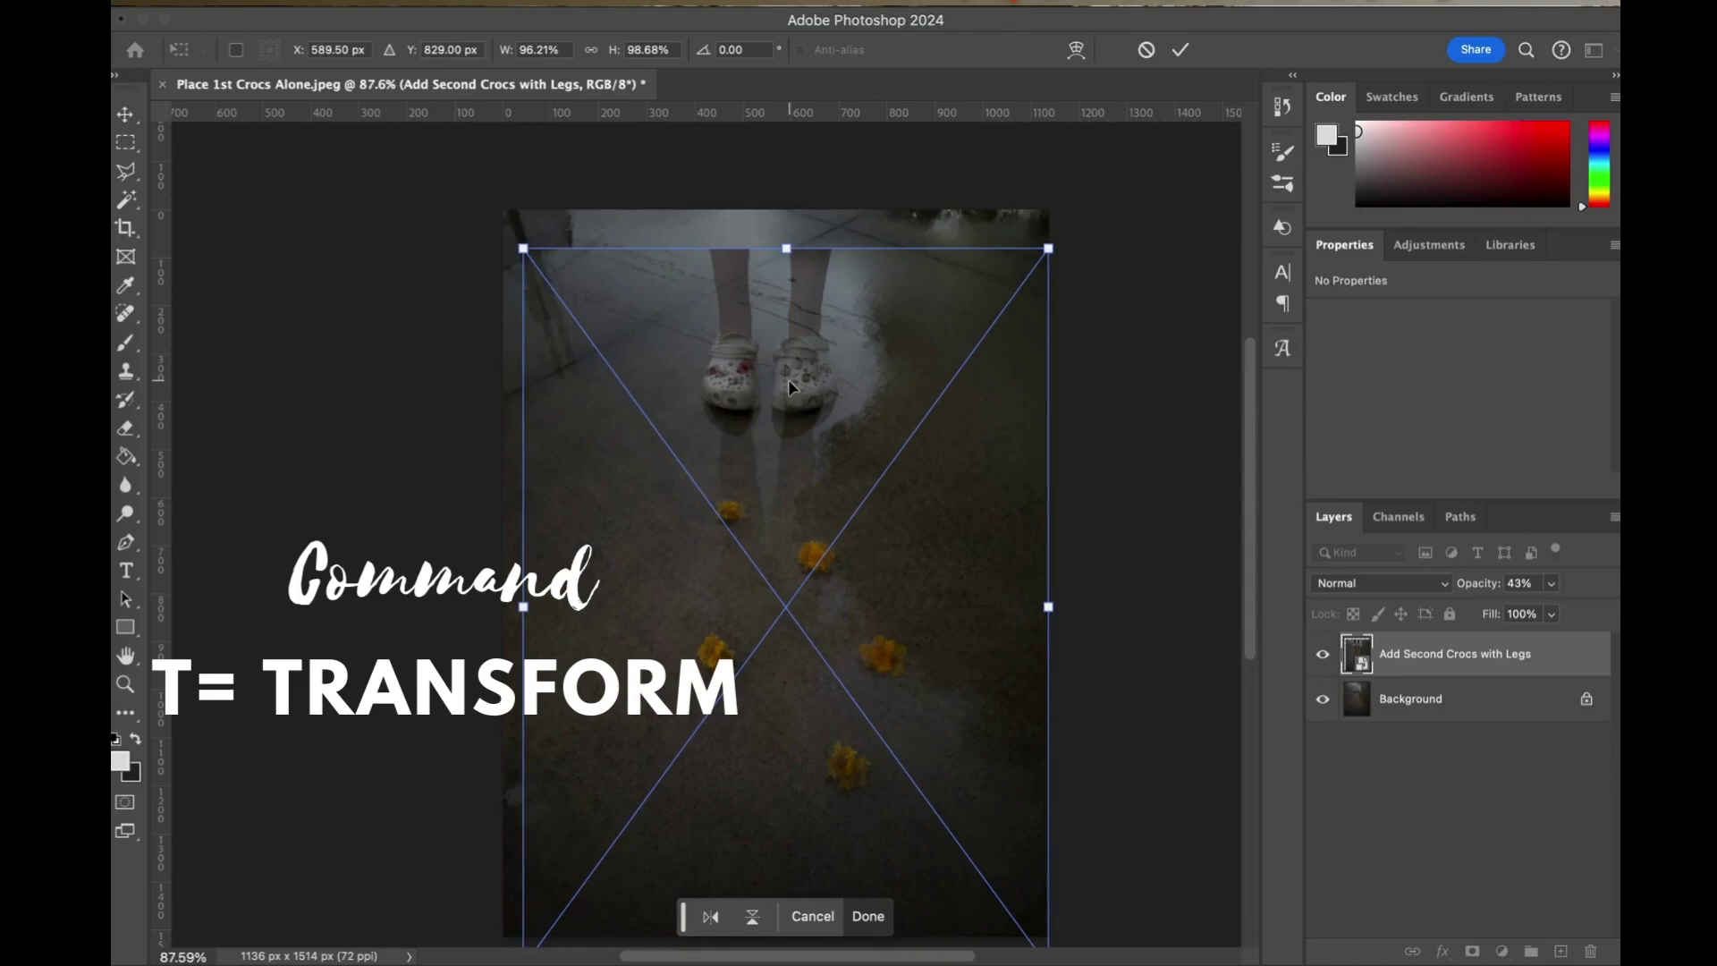
scroll(812, 354, up, 5)
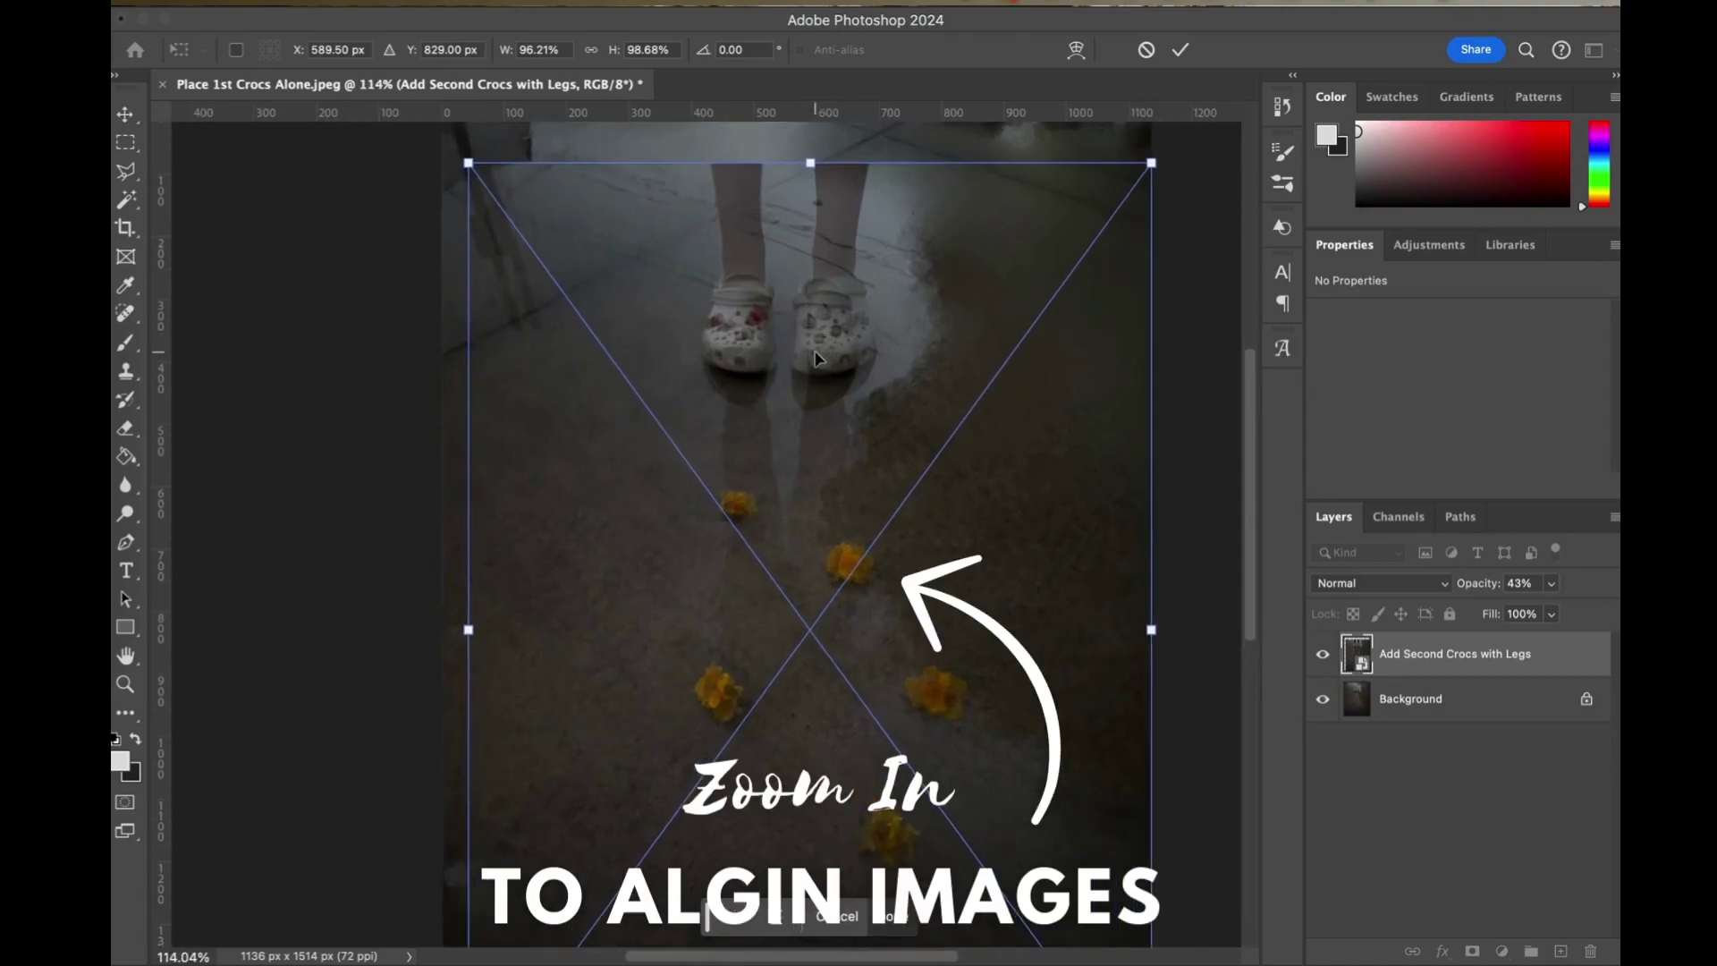
scroll(814, 357, up, 1)
drag(1254, 411, 1252, 336)
scroll(1014, 469, right, 3)
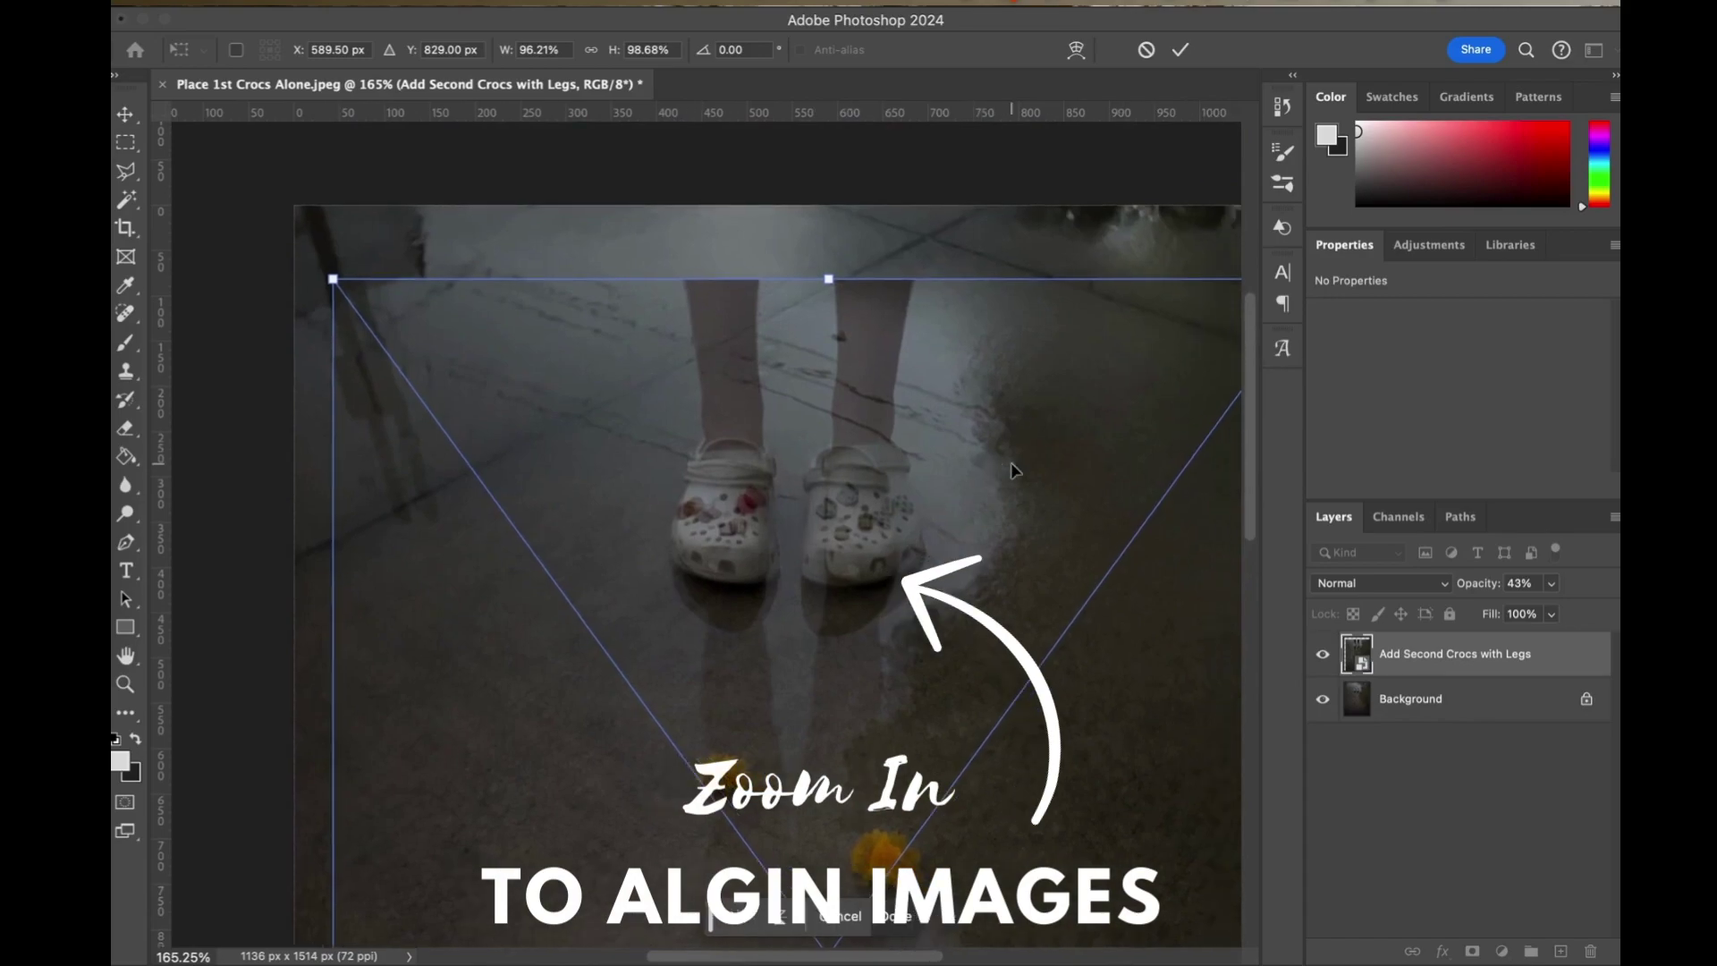
scroll(791, 456, up, 4)
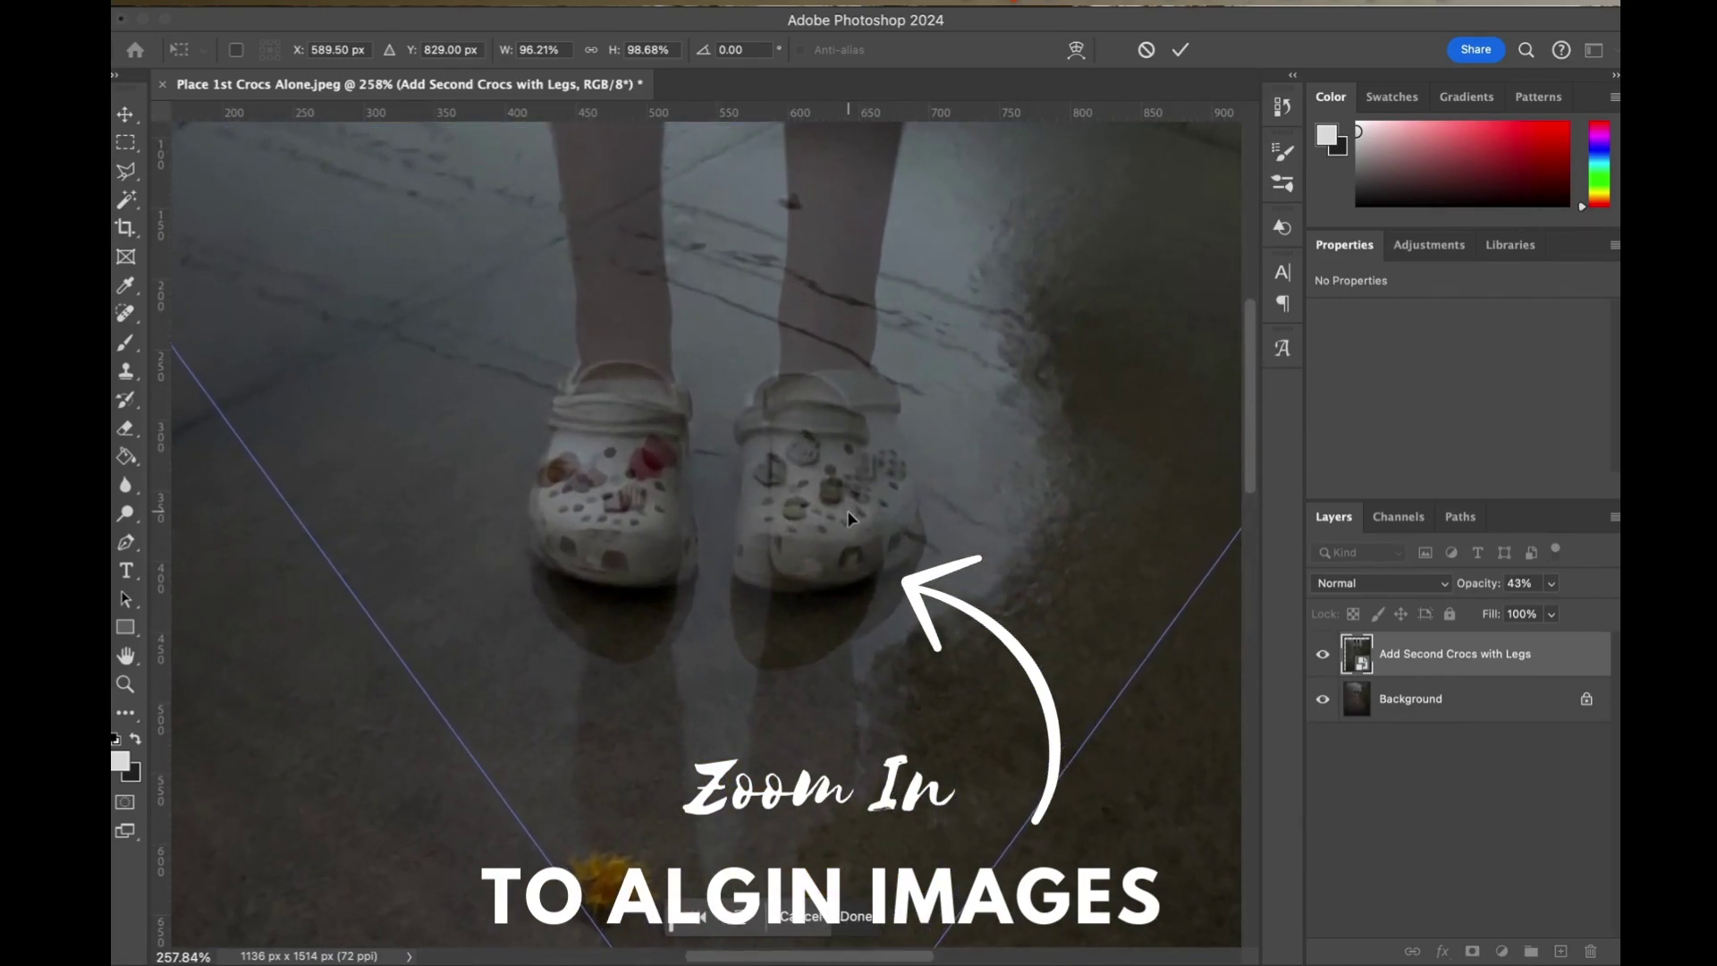
Step: Refine the scale to about 92% × 97% and shift it left until both crocs pairs overlap
drag(850, 518, 821, 508)
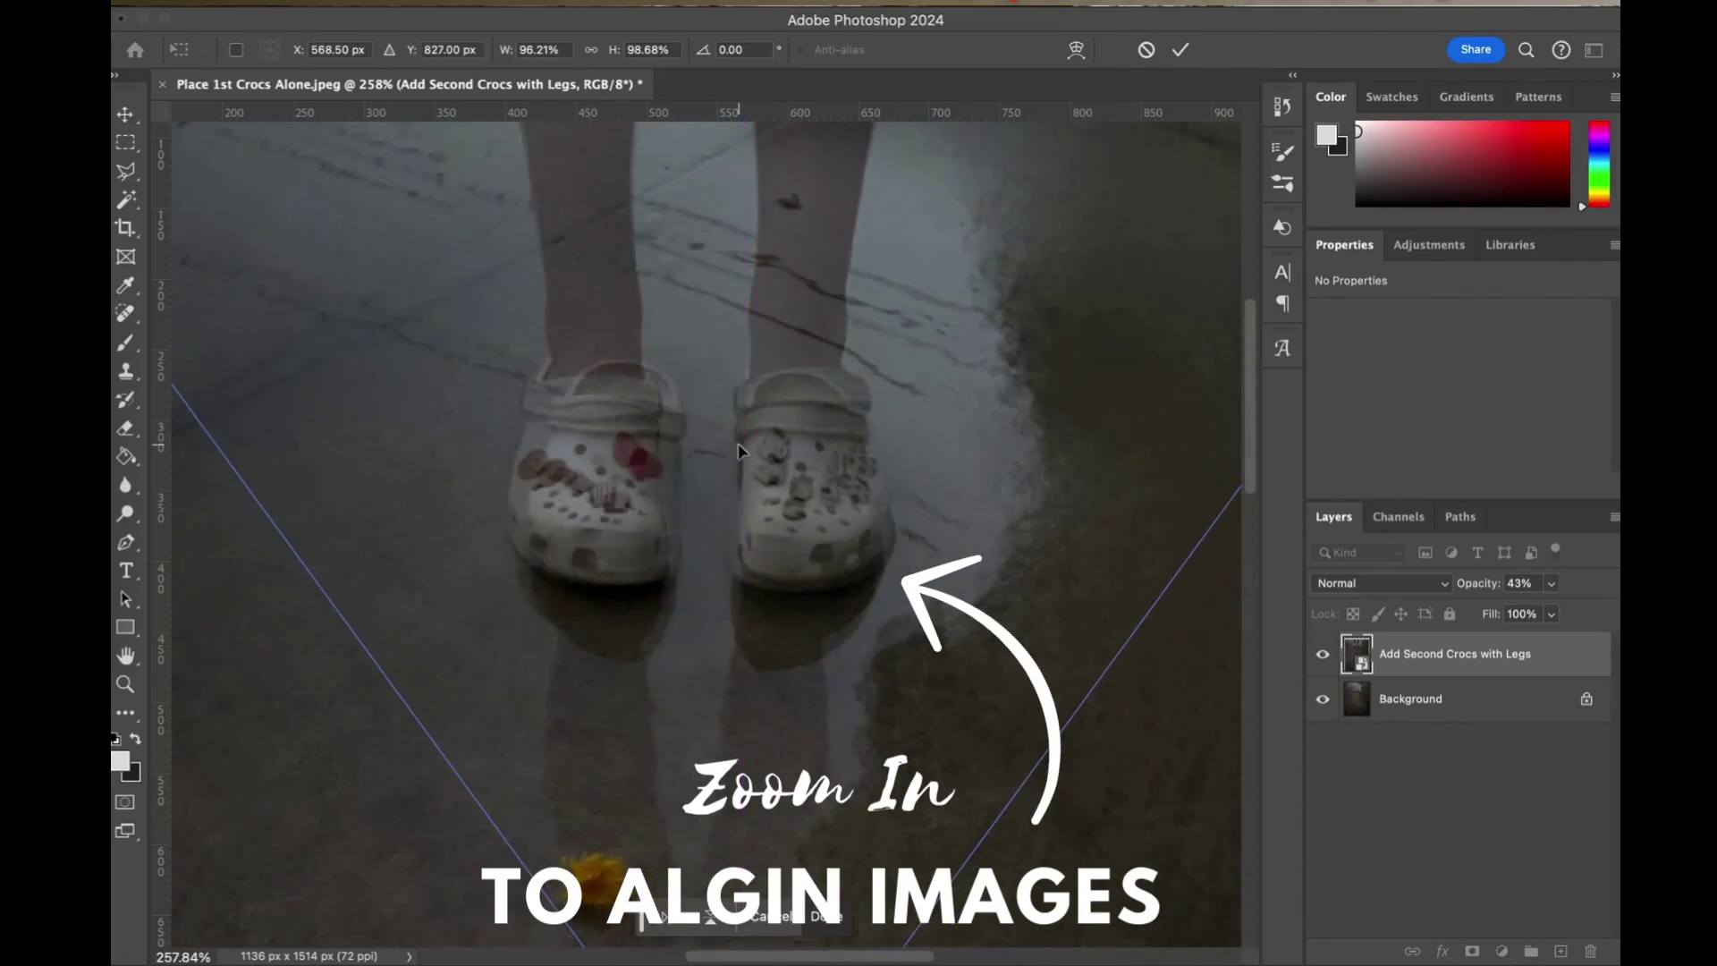
scroll(738, 445, down, 4)
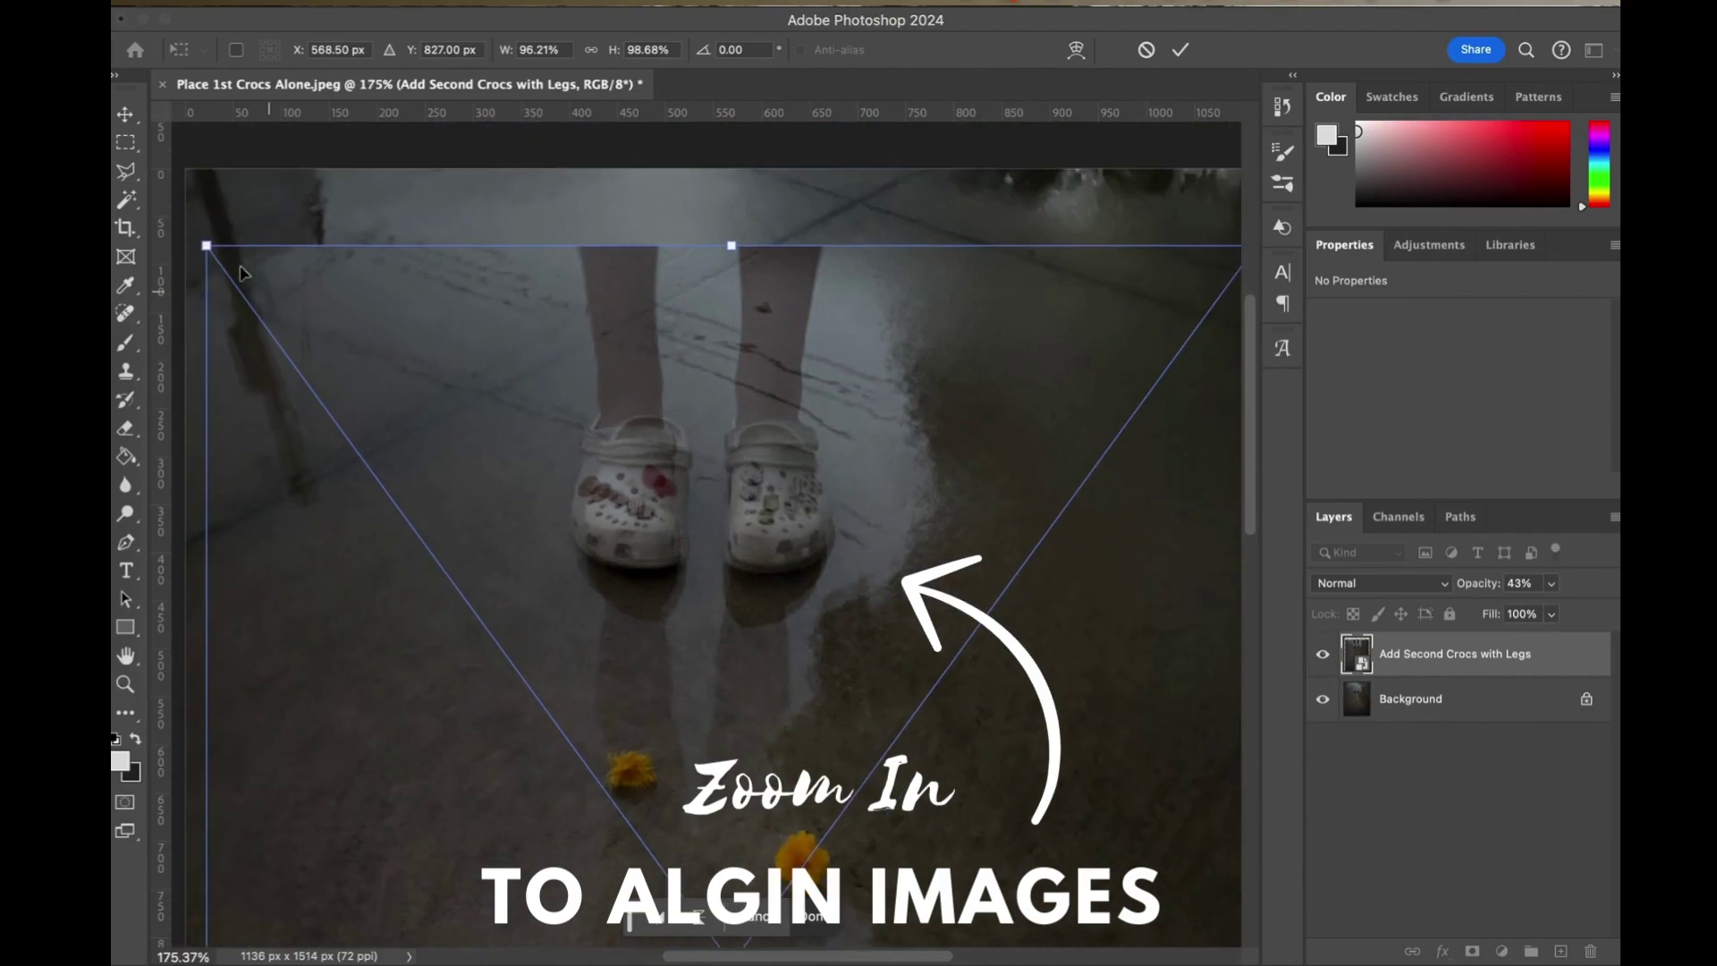
drag(205, 245, 230, 255)
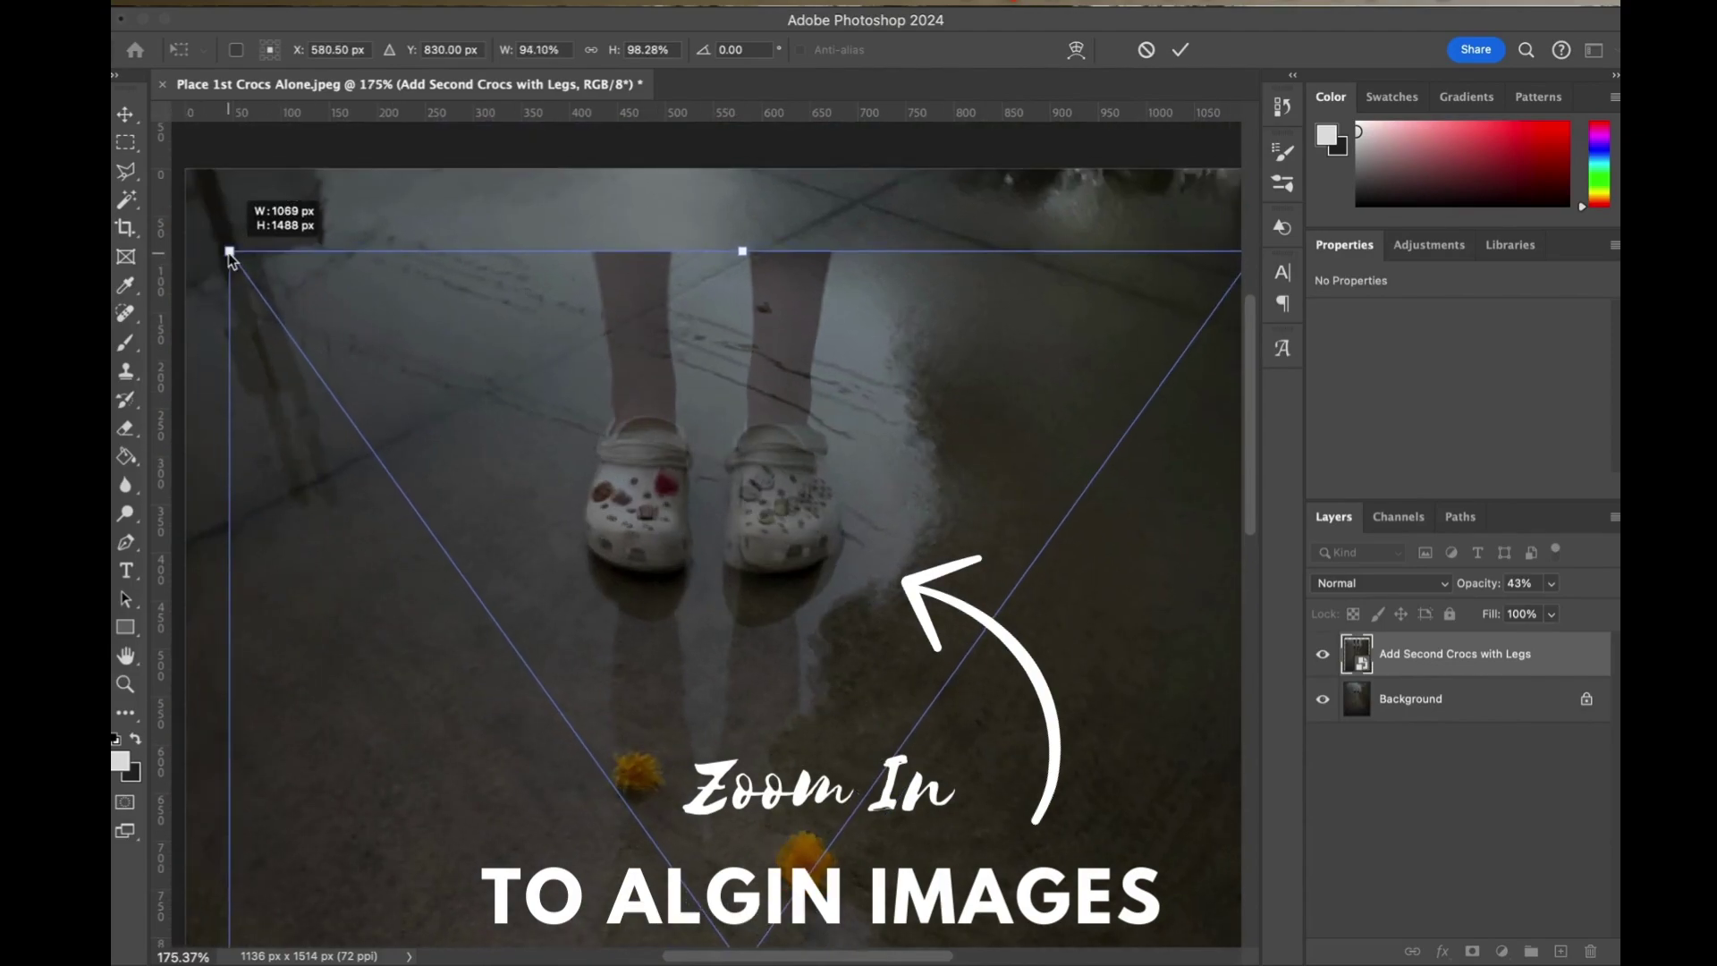
drag(623, 403, 612, 402)
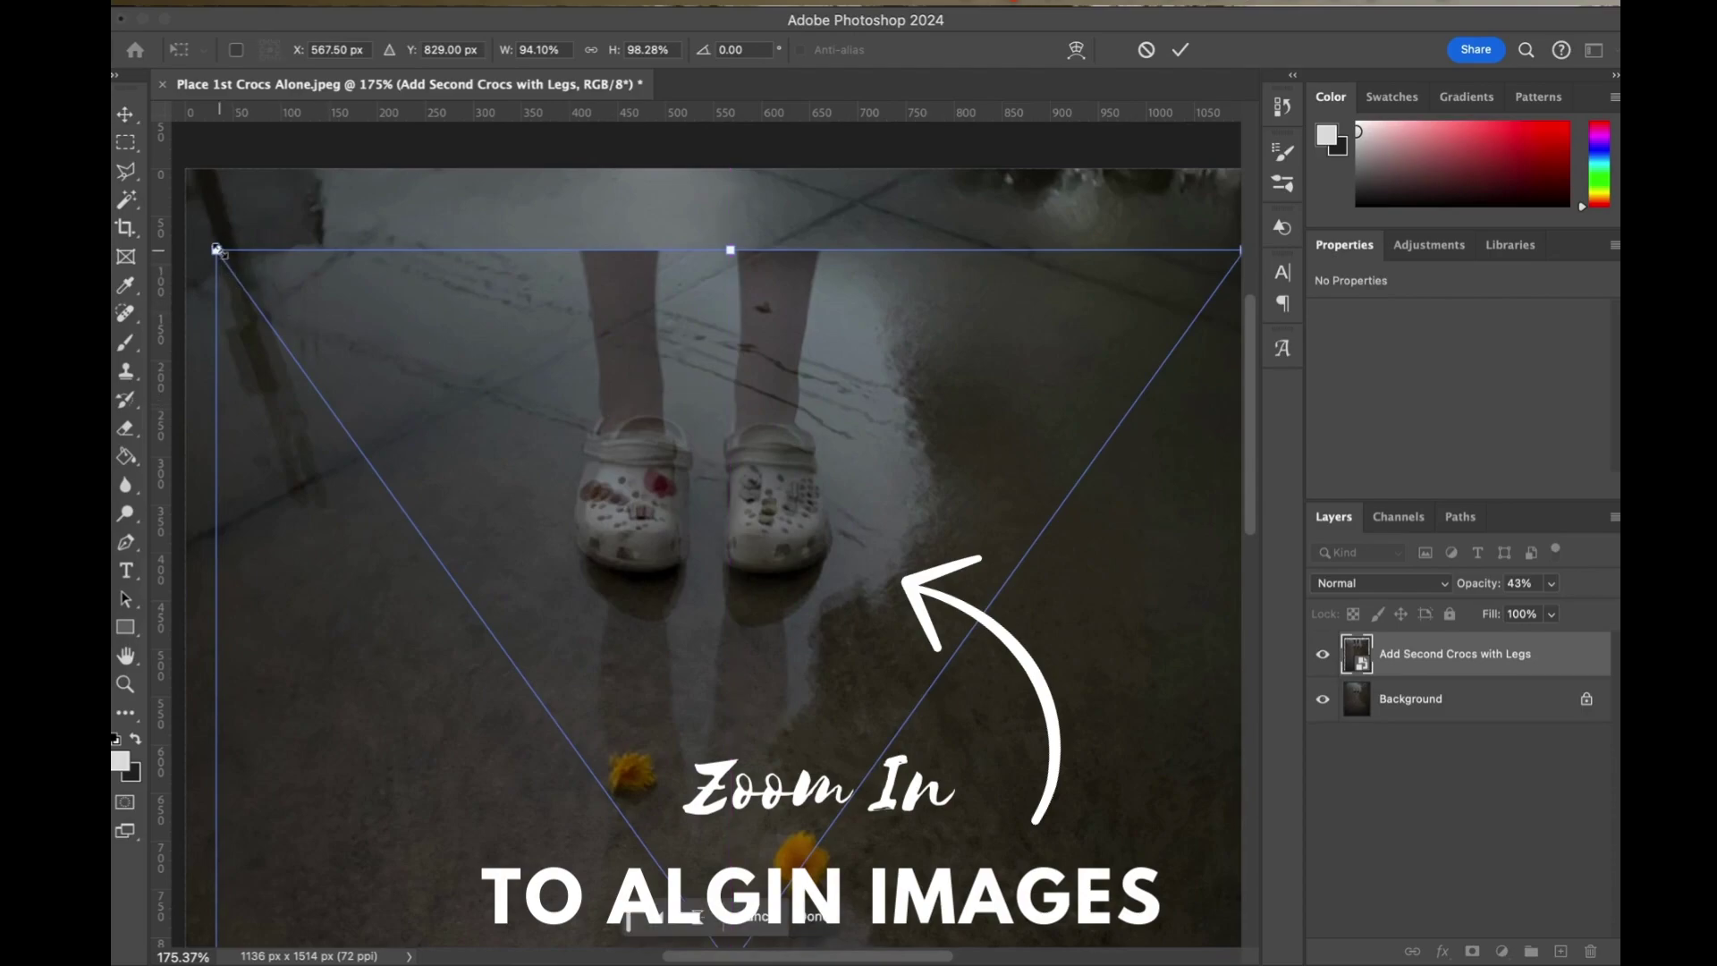
drag(216, 250, 238, 262)
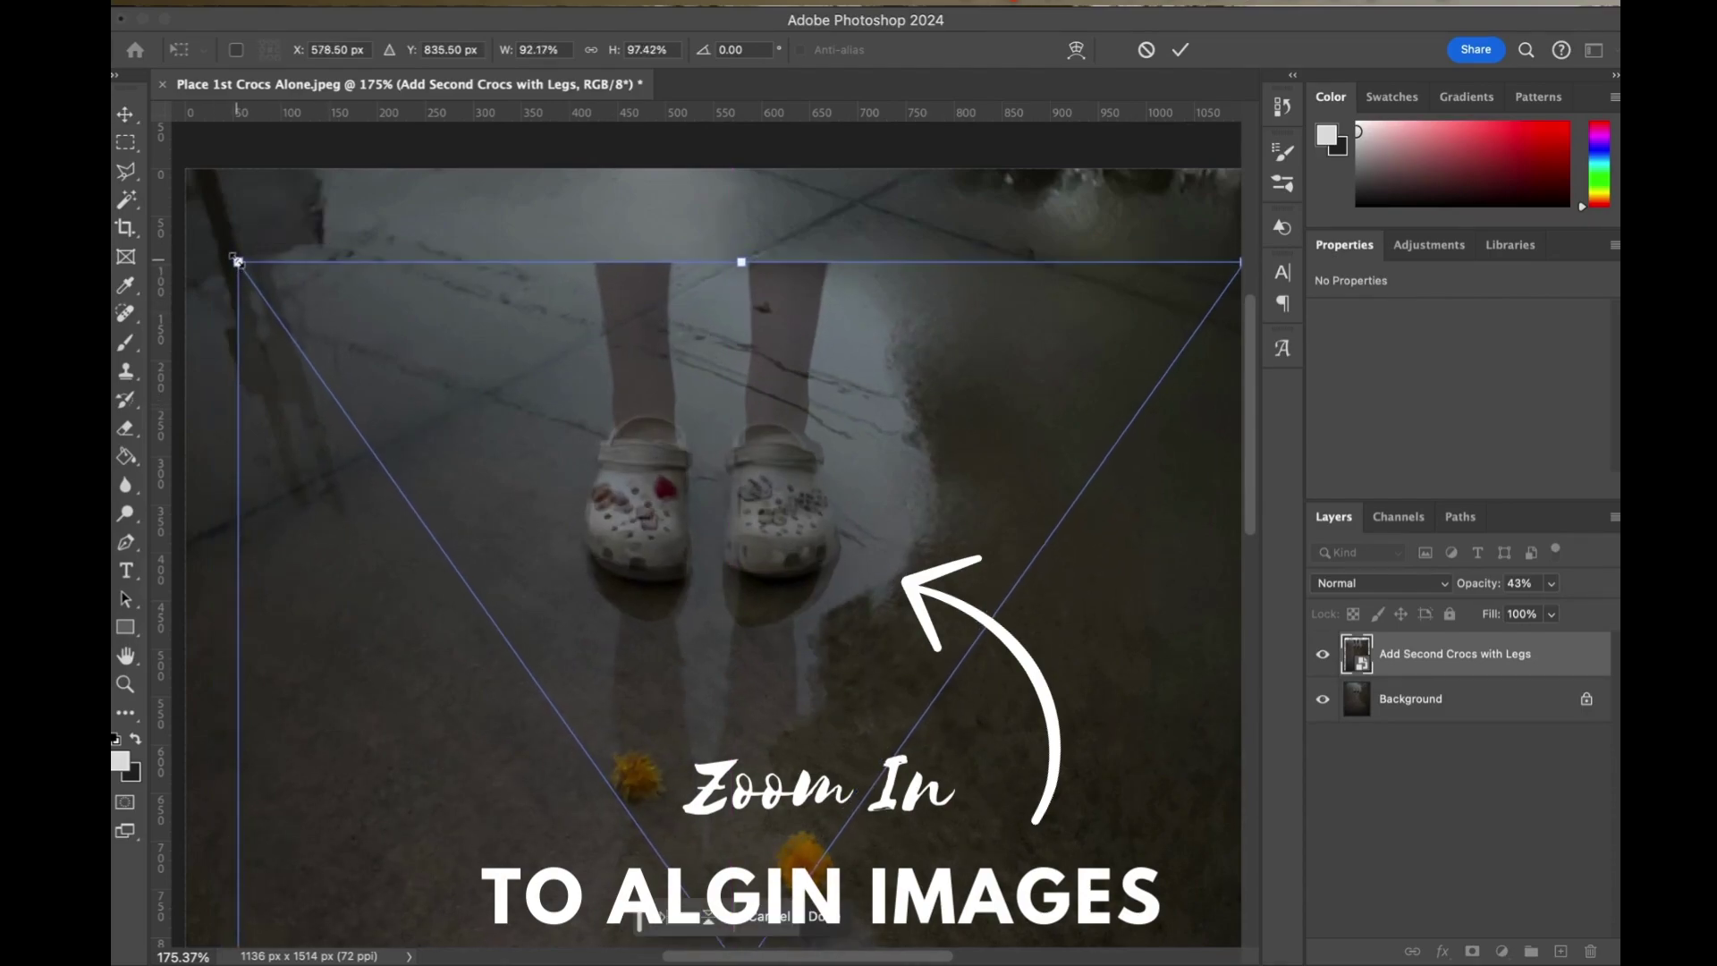
drag(769, 505, 754, 495)
scroll(717, 507, up, 2)
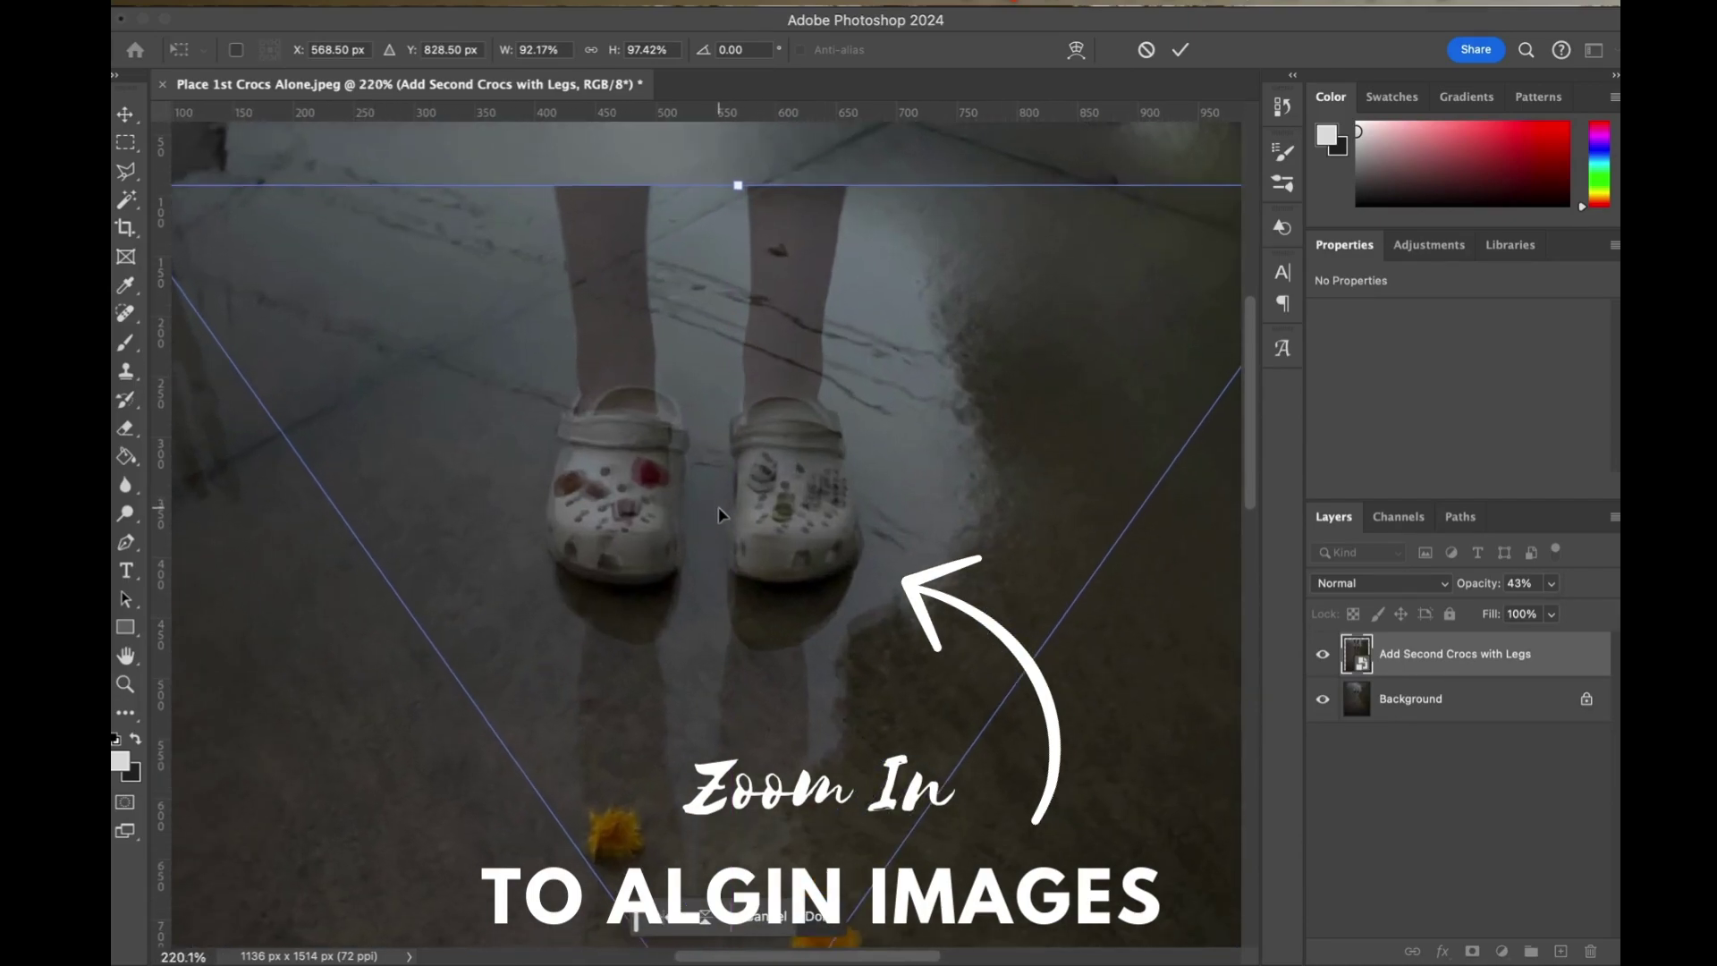
scroll(717, 506, up, 1)
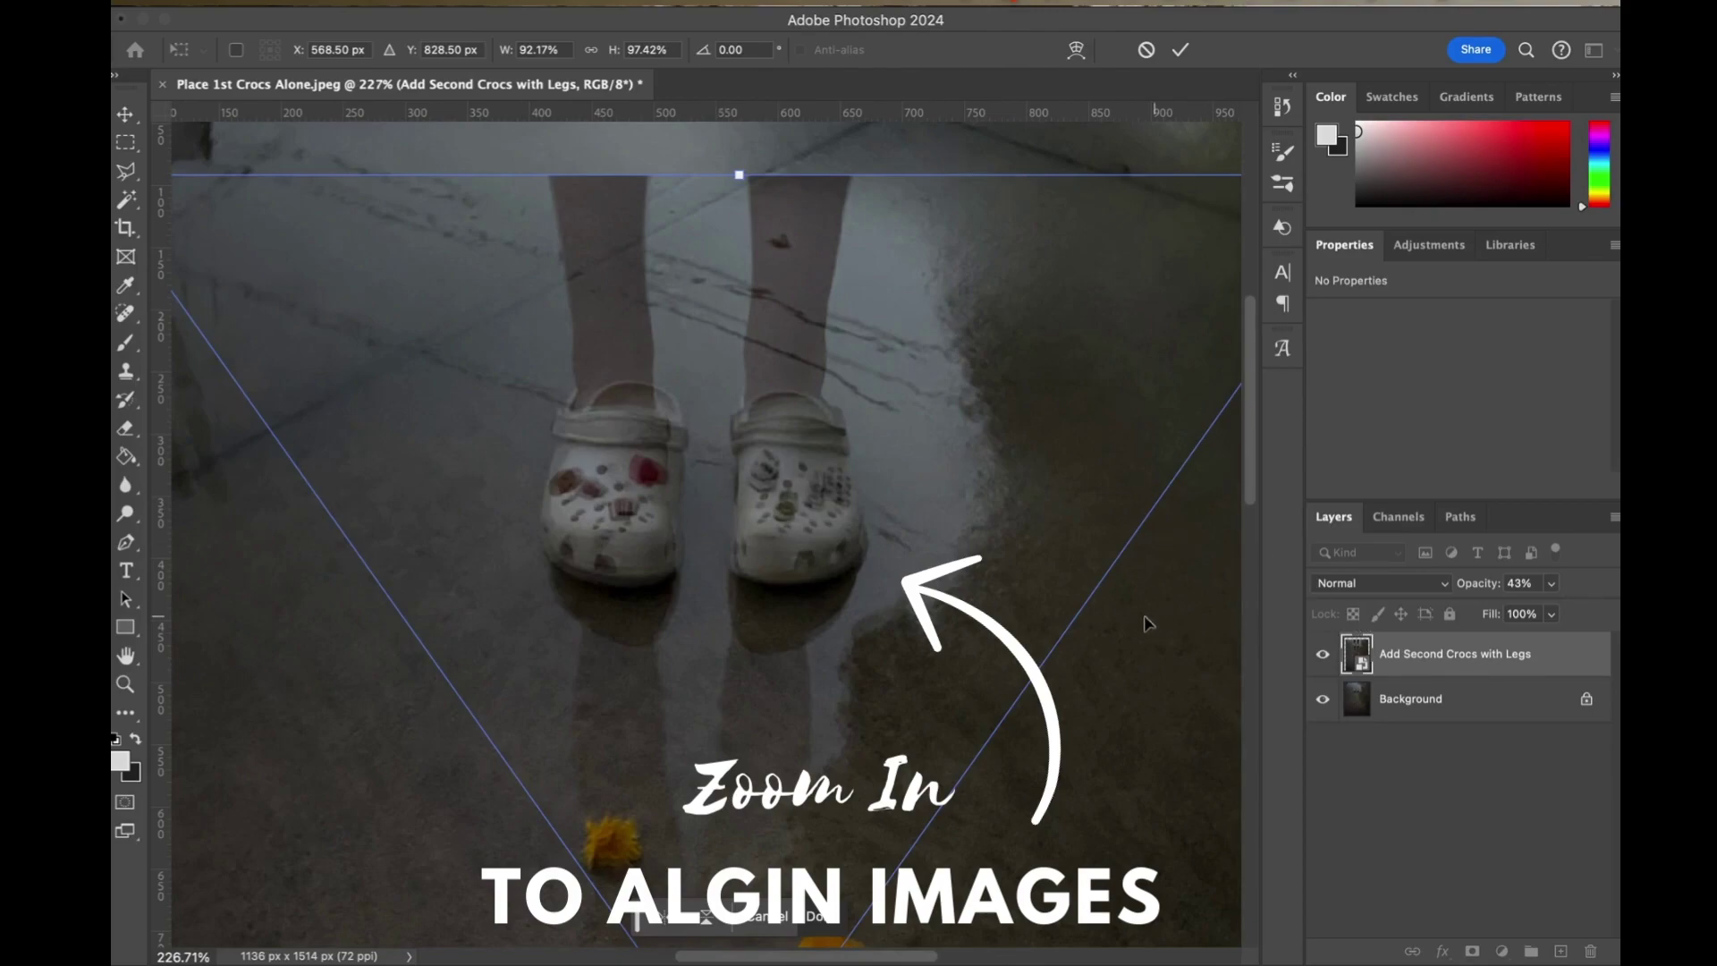
Step: Commit the alignment, add a layer mask, and paint out the upper legs with a 100 px soft brush
key(Return)
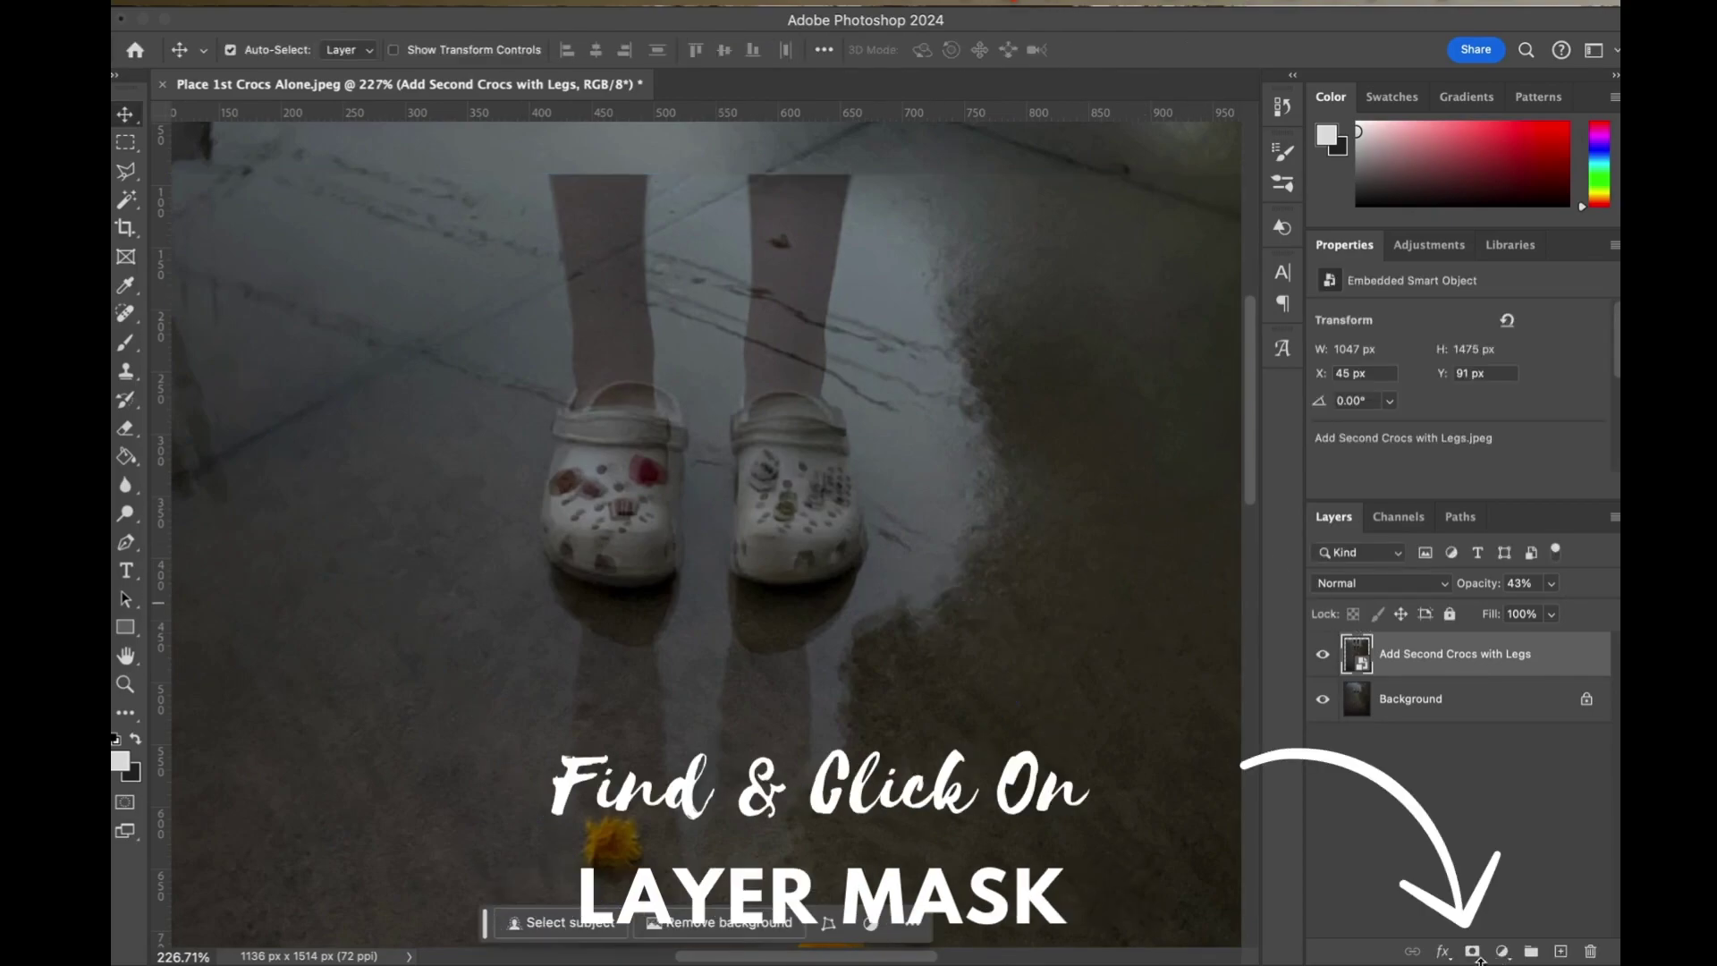
click(1473, 952)
click(128, 347)
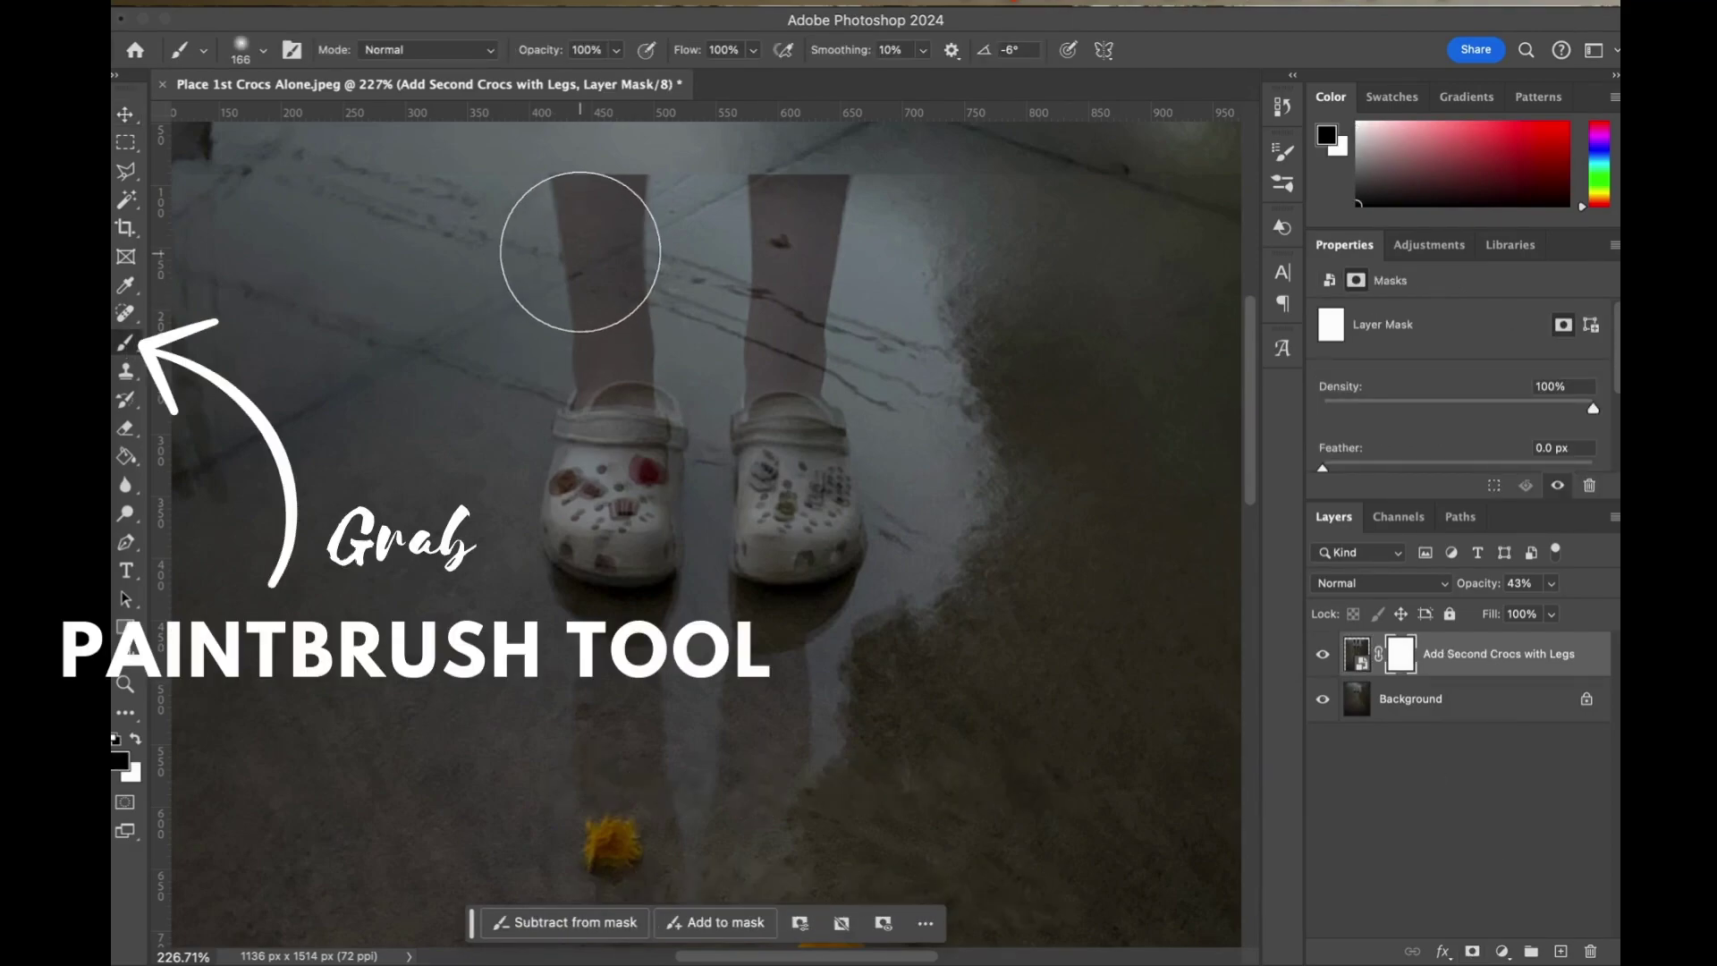
click(254, 62)
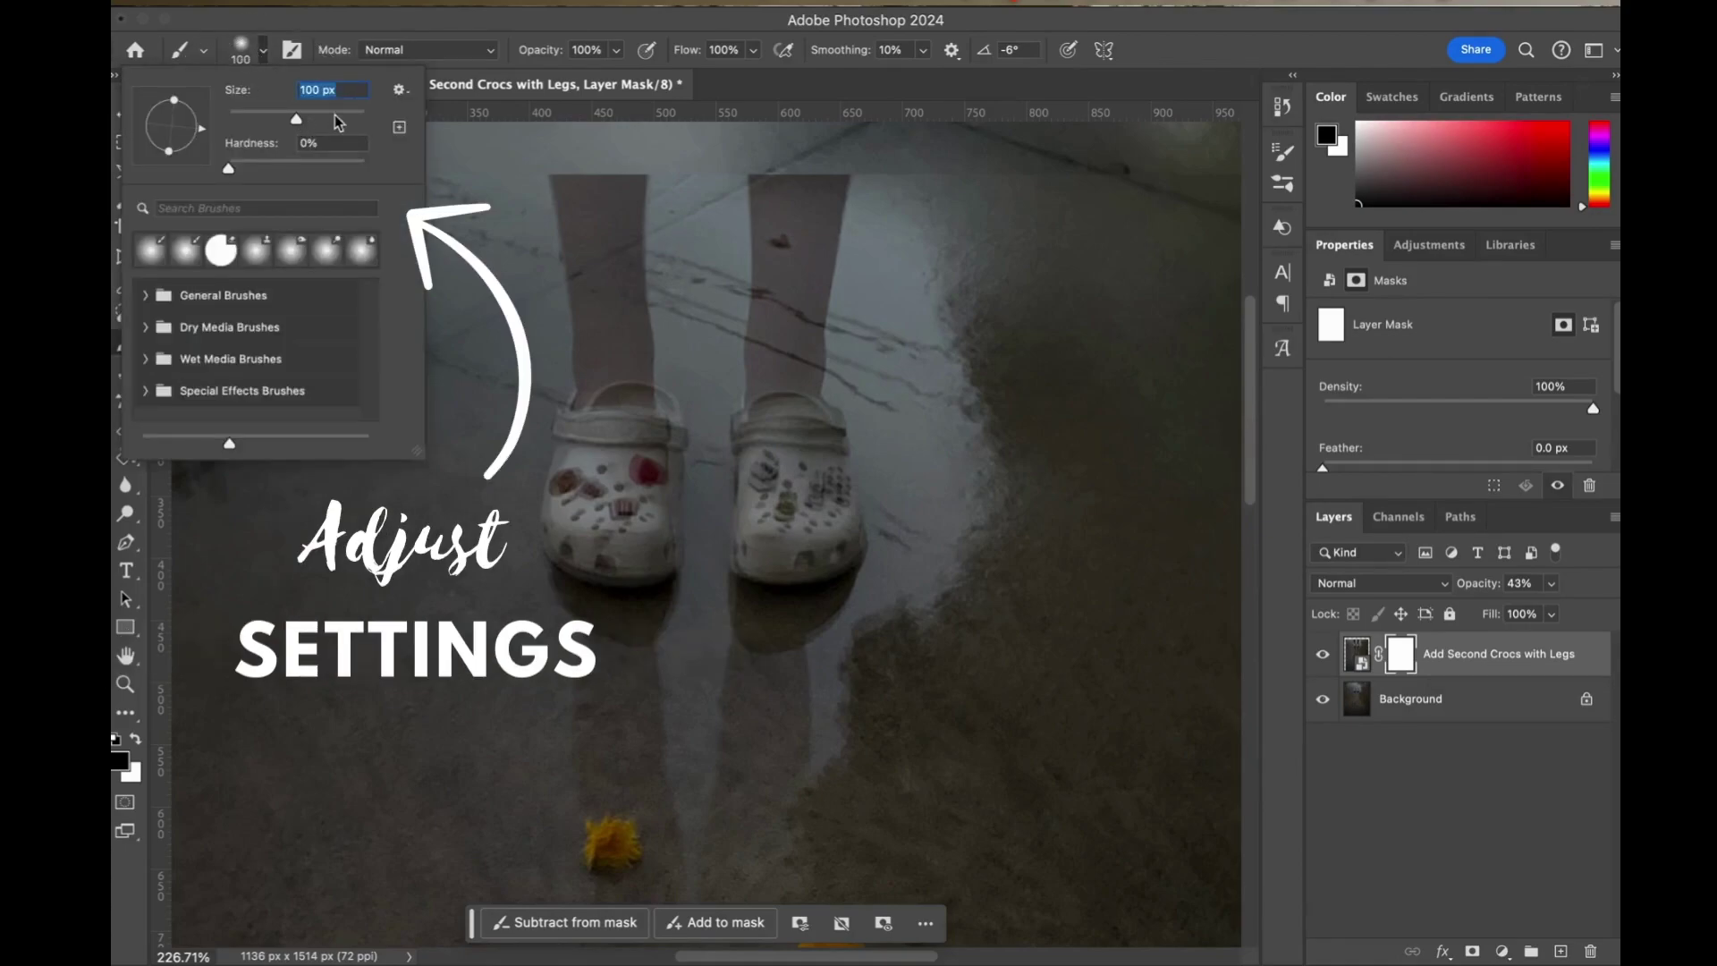
click(548, 230)
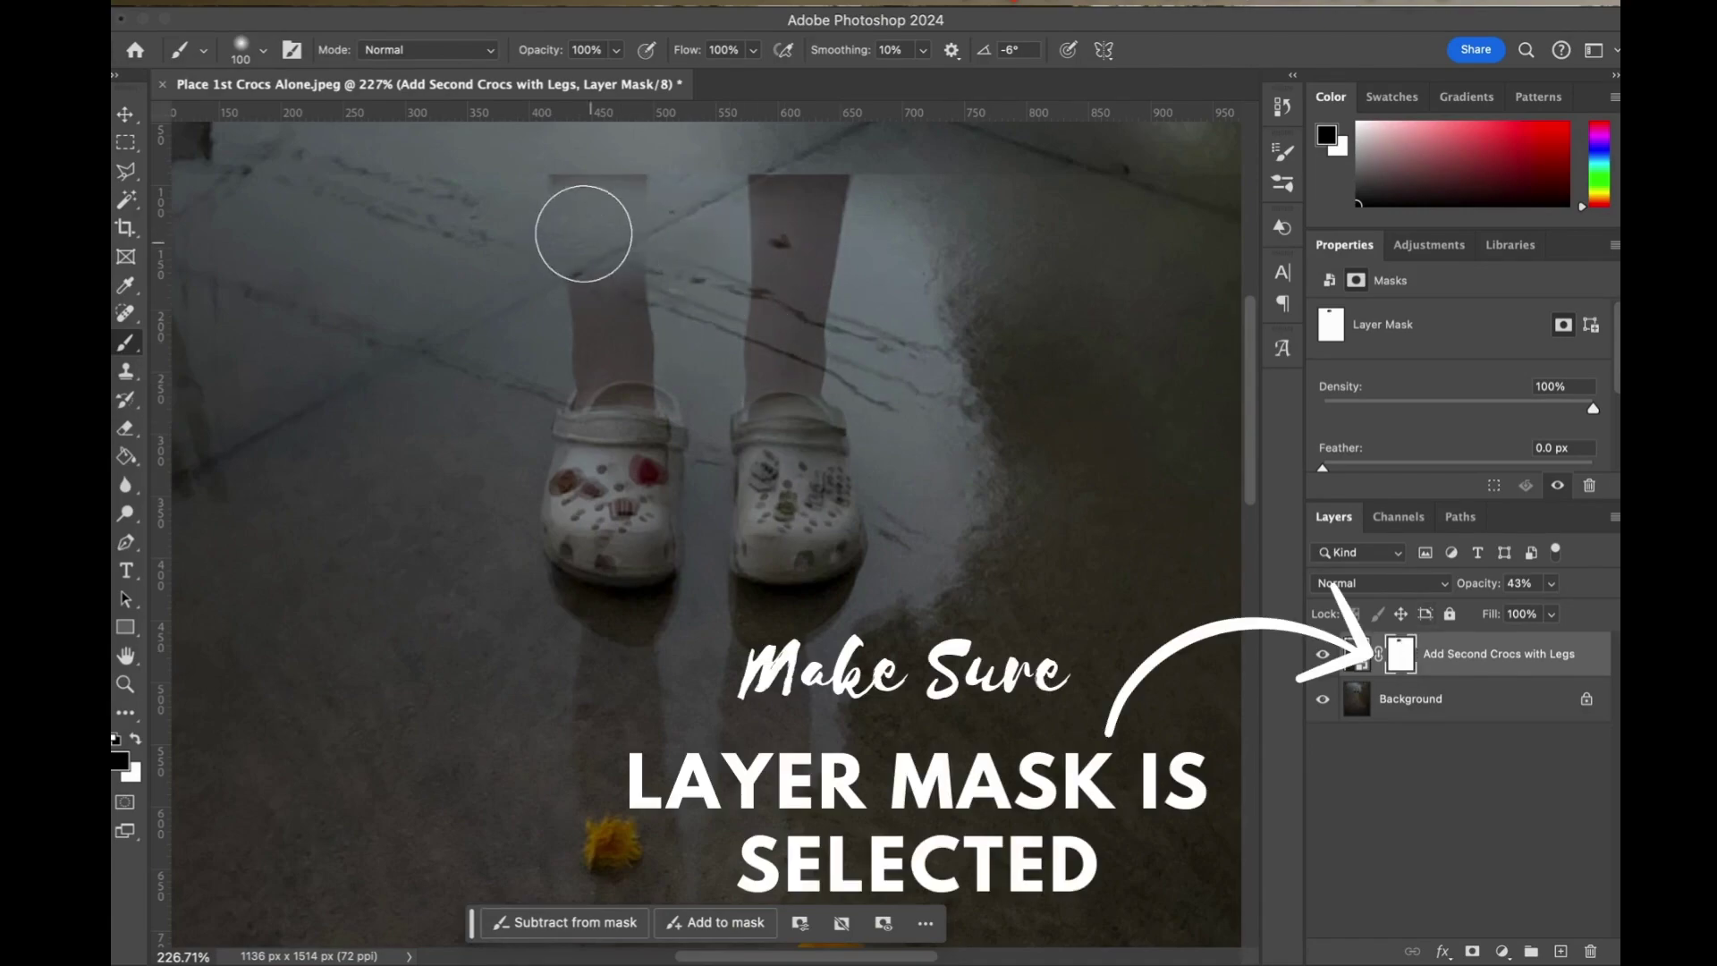
mouse_move(728, 191)
mouse_down()
mouse_move(505, 221)
mouse_move(824, 204)
mouse_move(921, 222)
mouse_move(616, 214)
mouse_move(901, 178)
mouse_move(595, 258)
mouse_move(413, 261)
mouse_move(824, 286)
mouse_move(920, 310)
mouse_move(489, 295)
mouse_move(854, 355)
mouse_move(526, 331)
mouse_up()
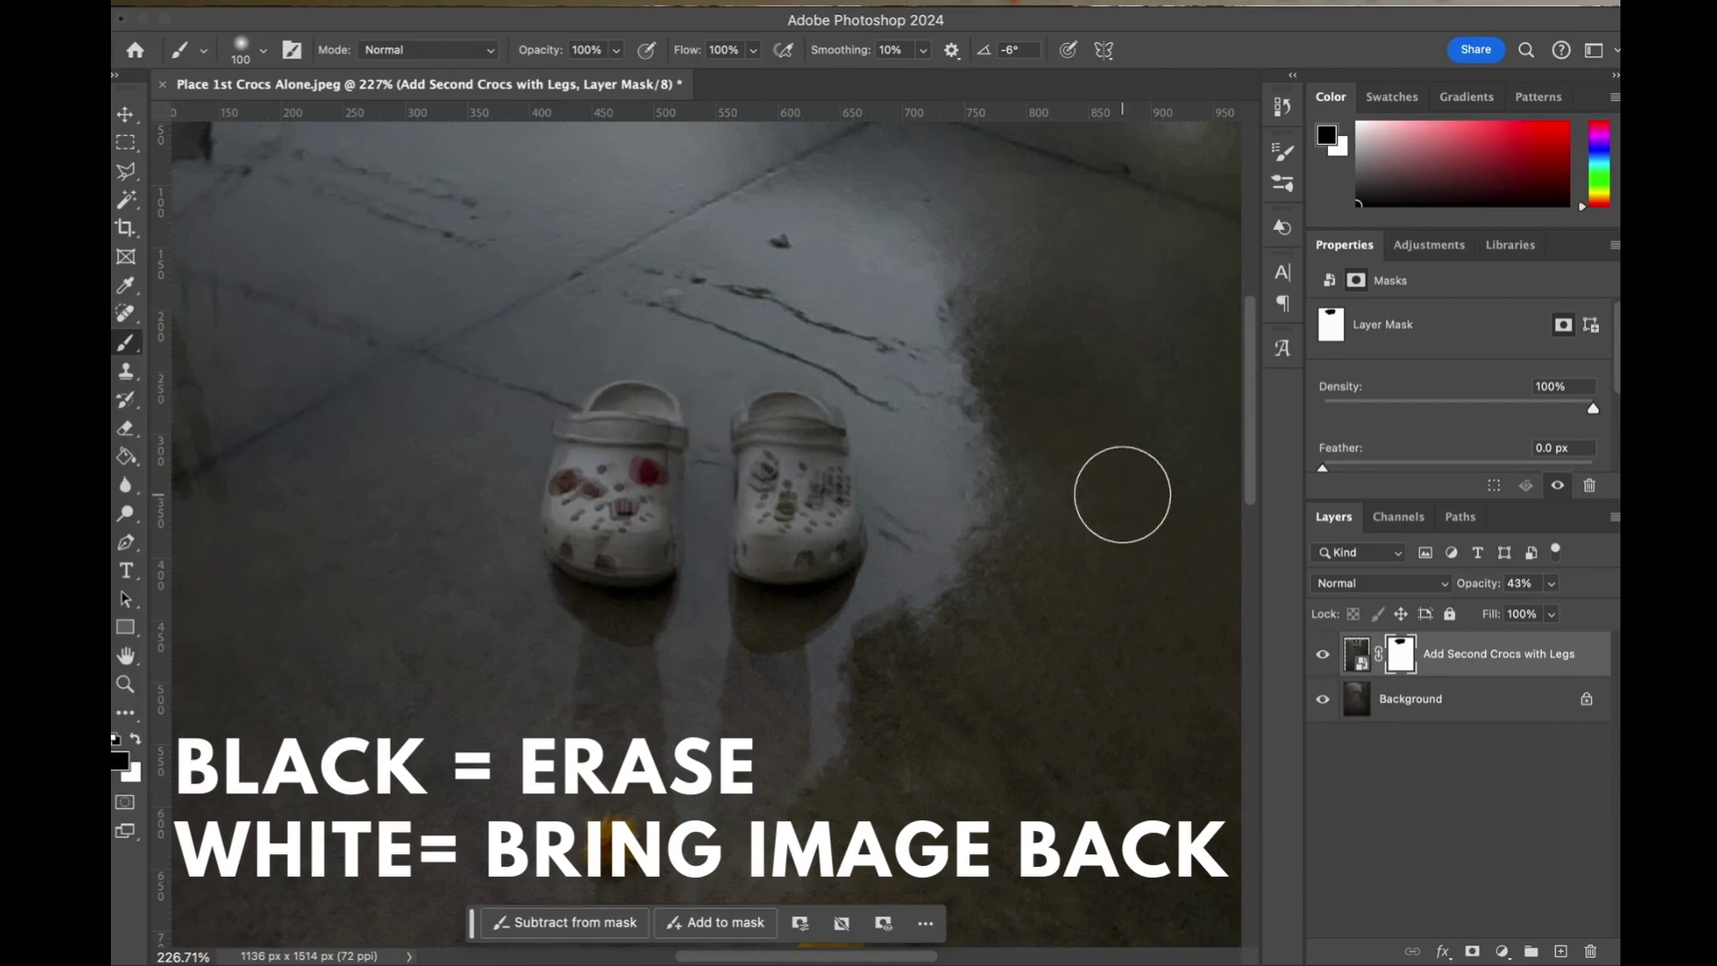
Step: Raise the Crocs with Legs layer's opacity to 72%
click(1549, 586)
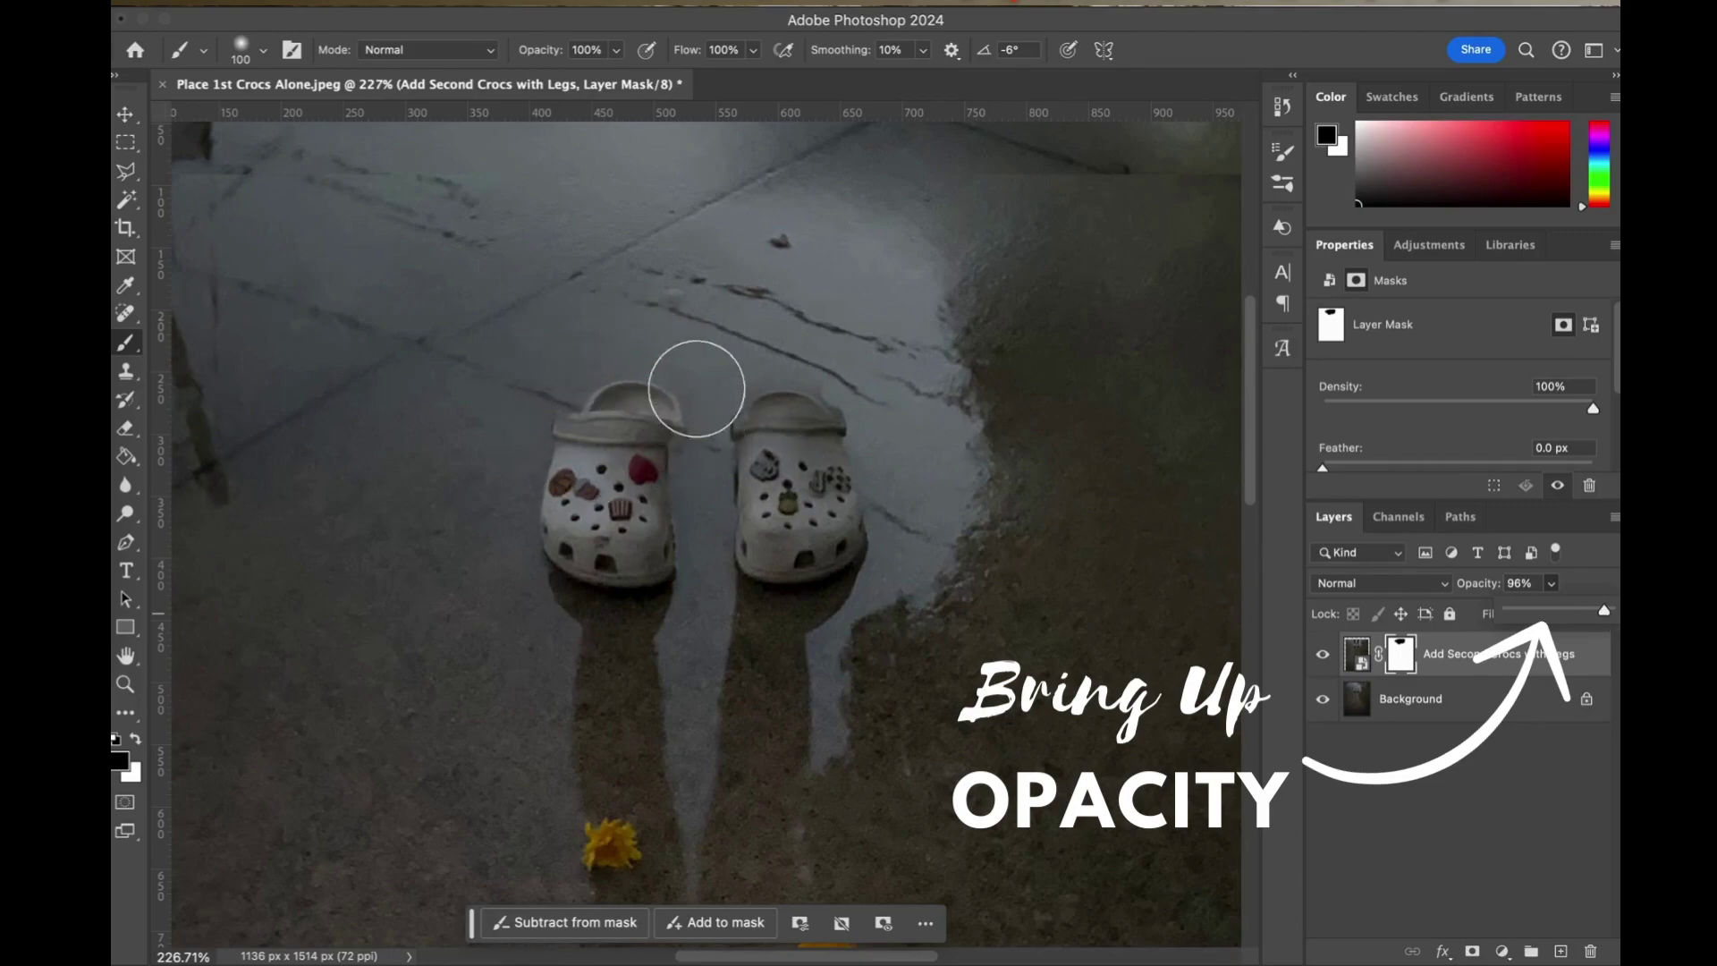
drag(1567, 615, 1581, 609)
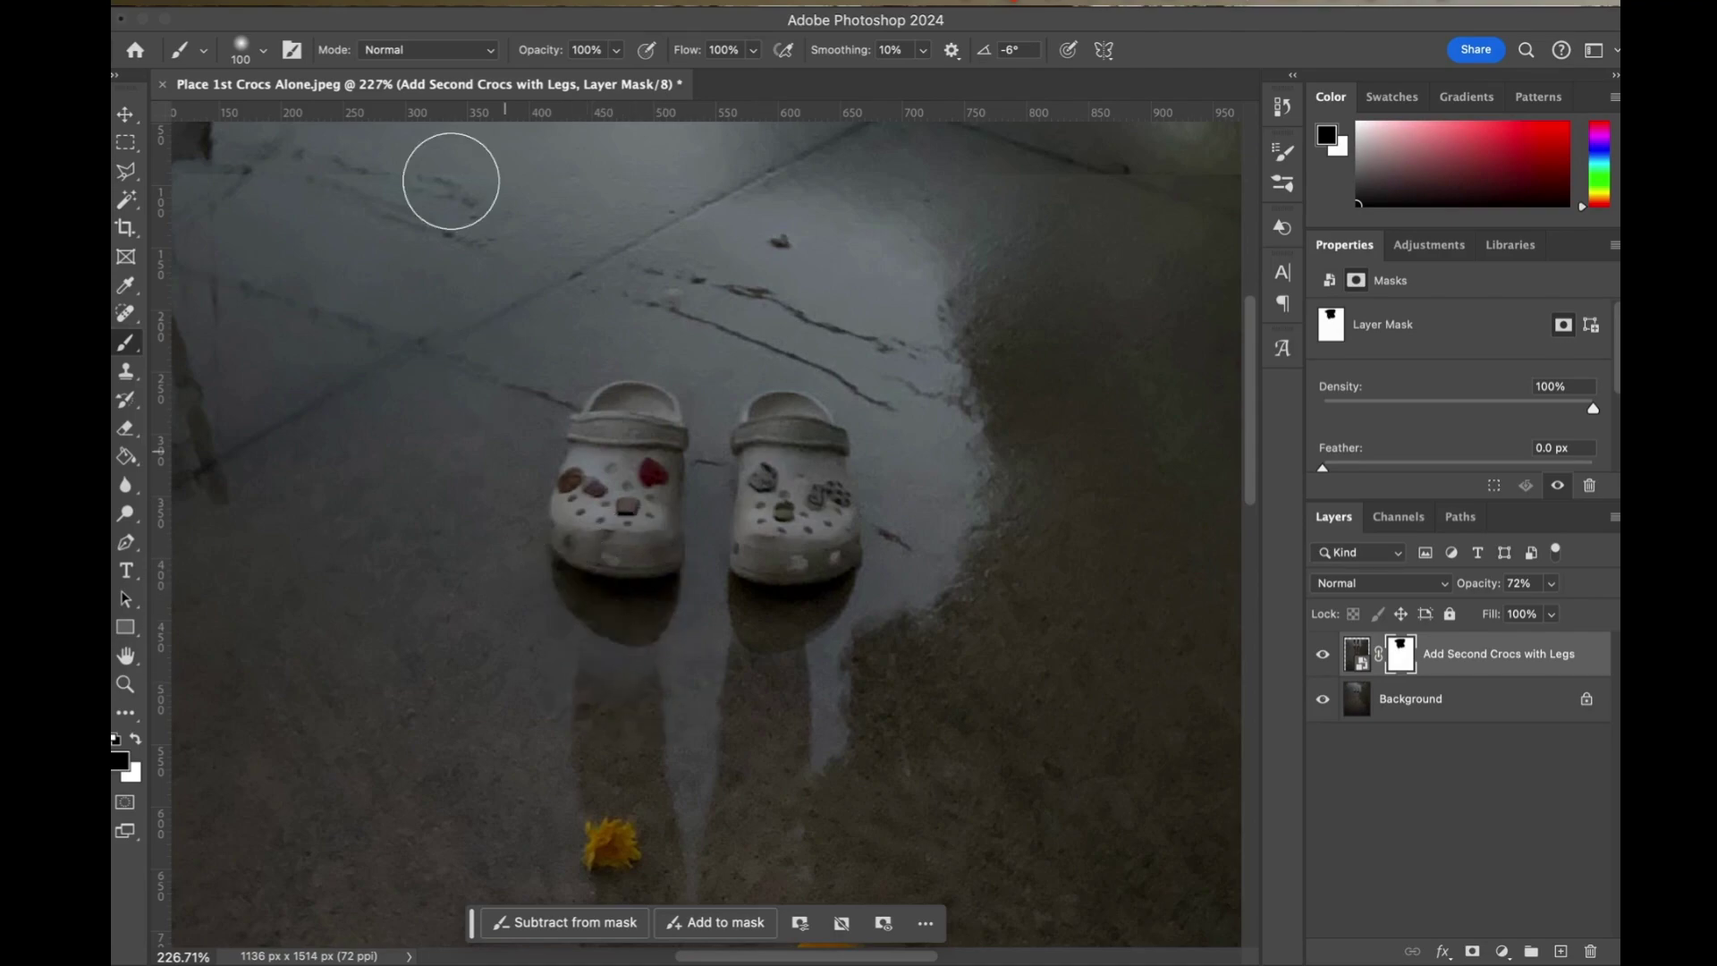
Step: Shrink the brush to 35 px and make white the foreground colour for restoring the mask
click(264, 55)
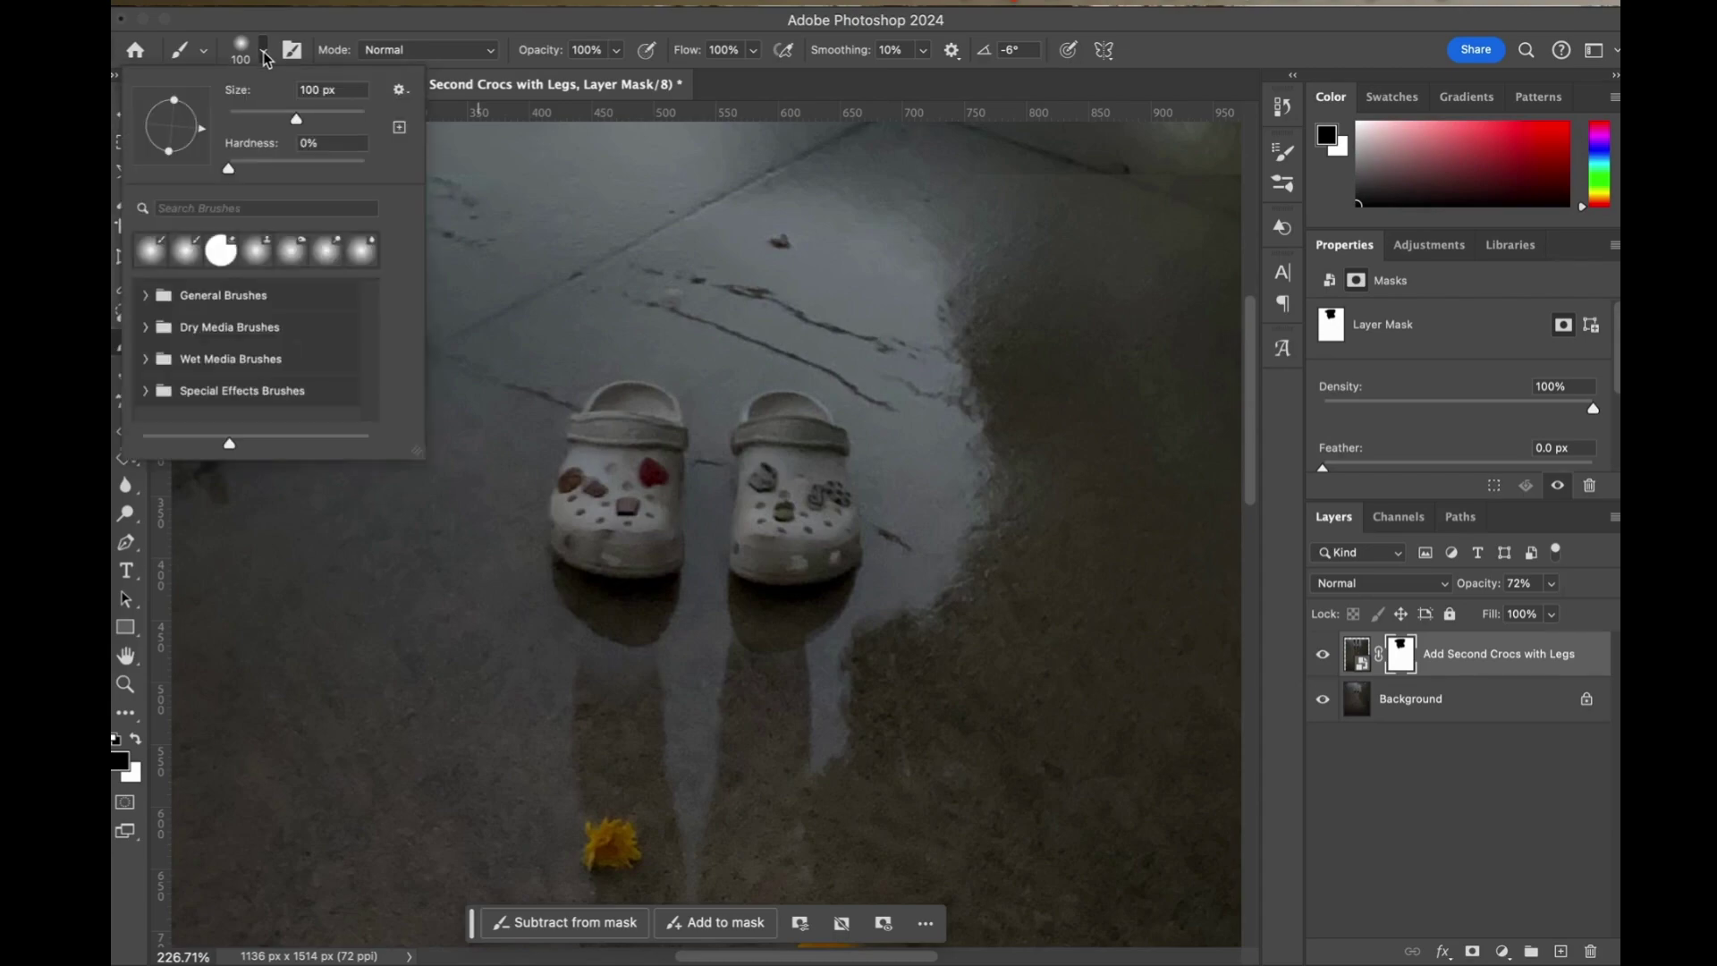
drag(276, 117, 258, 119)
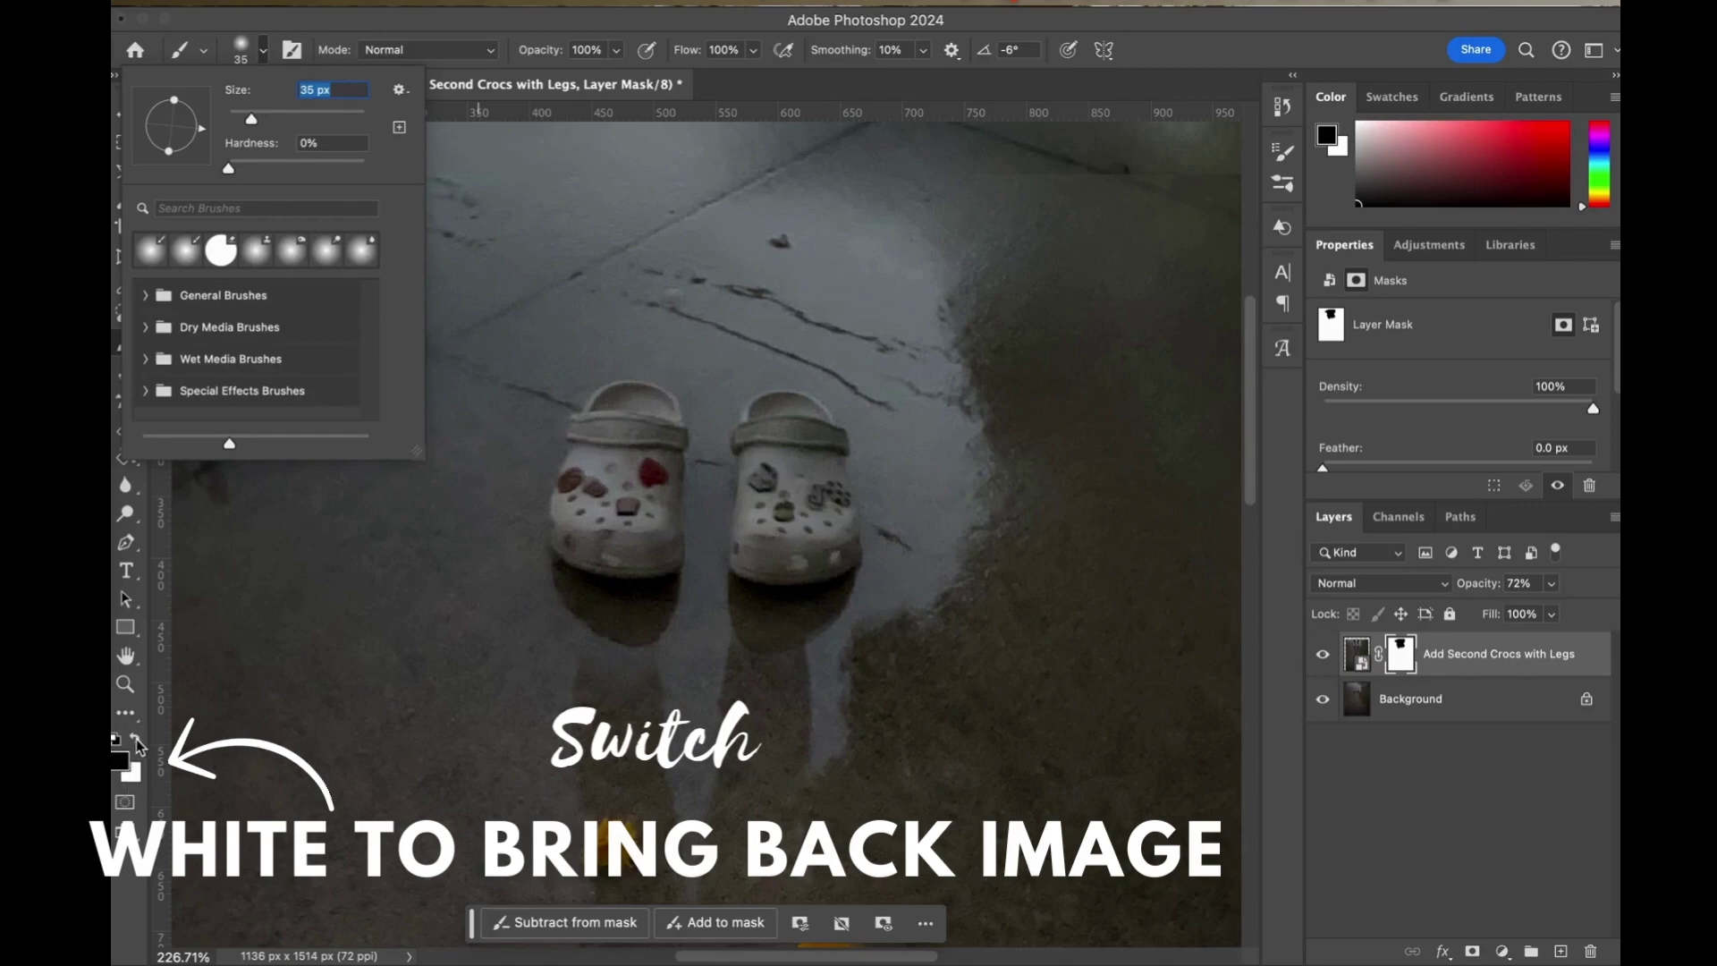
click(138, 743)
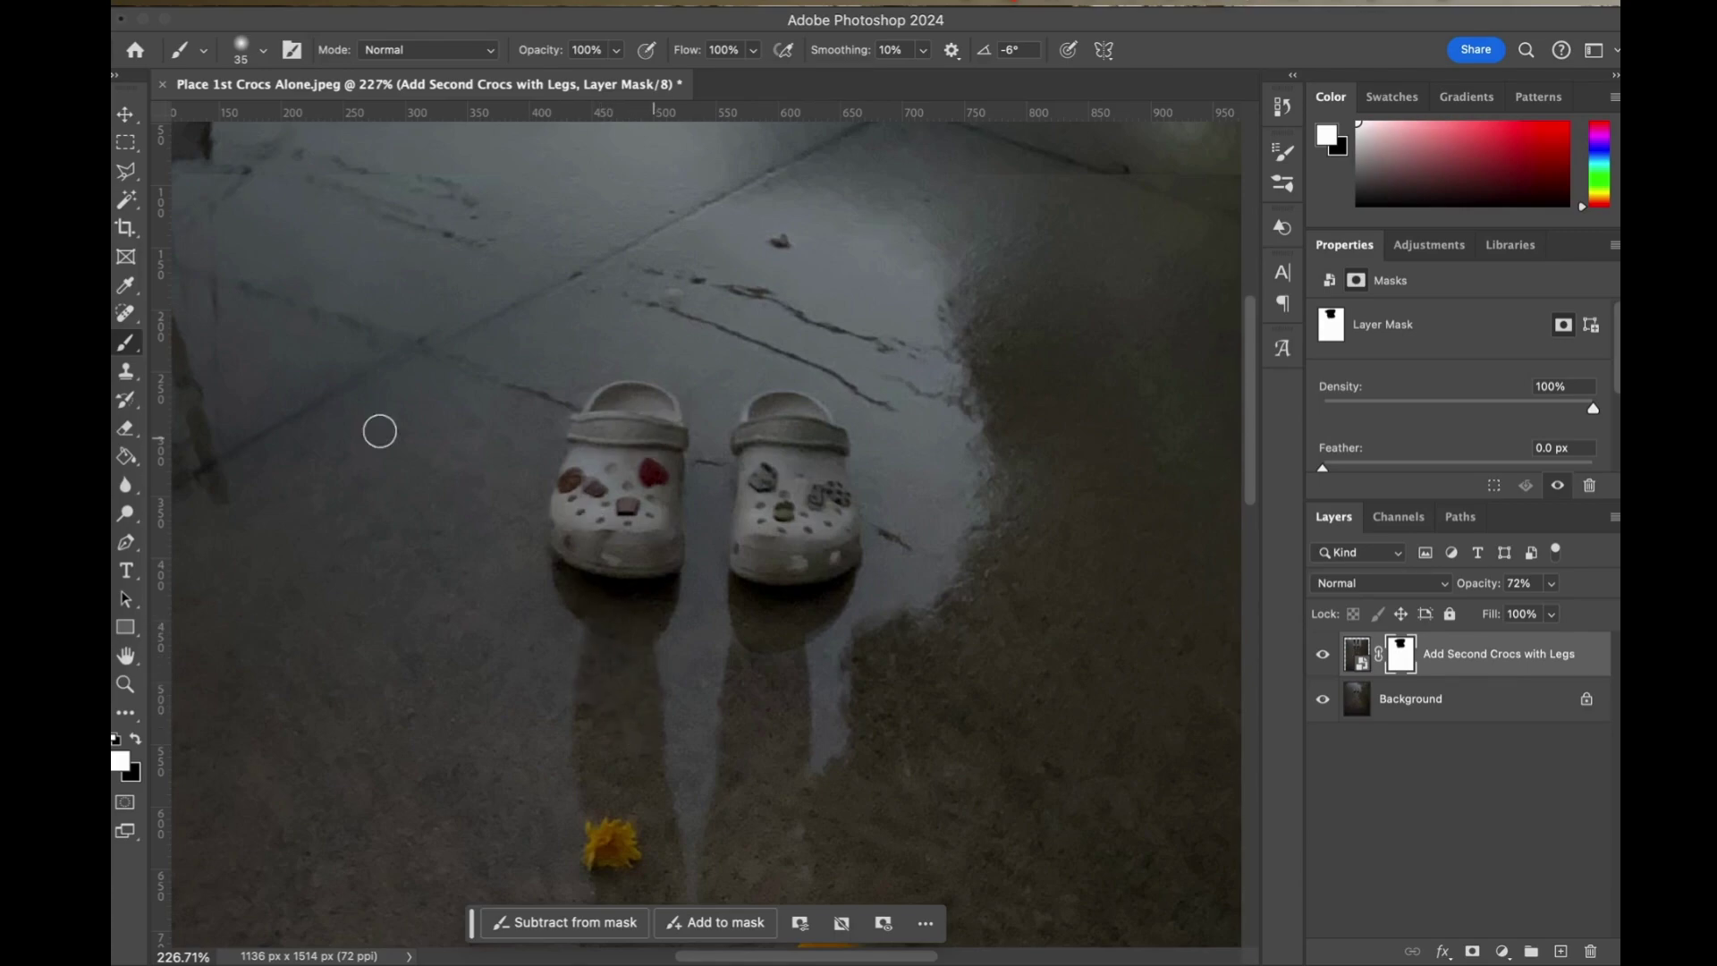
Step: Zoom out from the crocs close-up and fit the whole composite, yellow flowers included, on screen
click(126, 684)
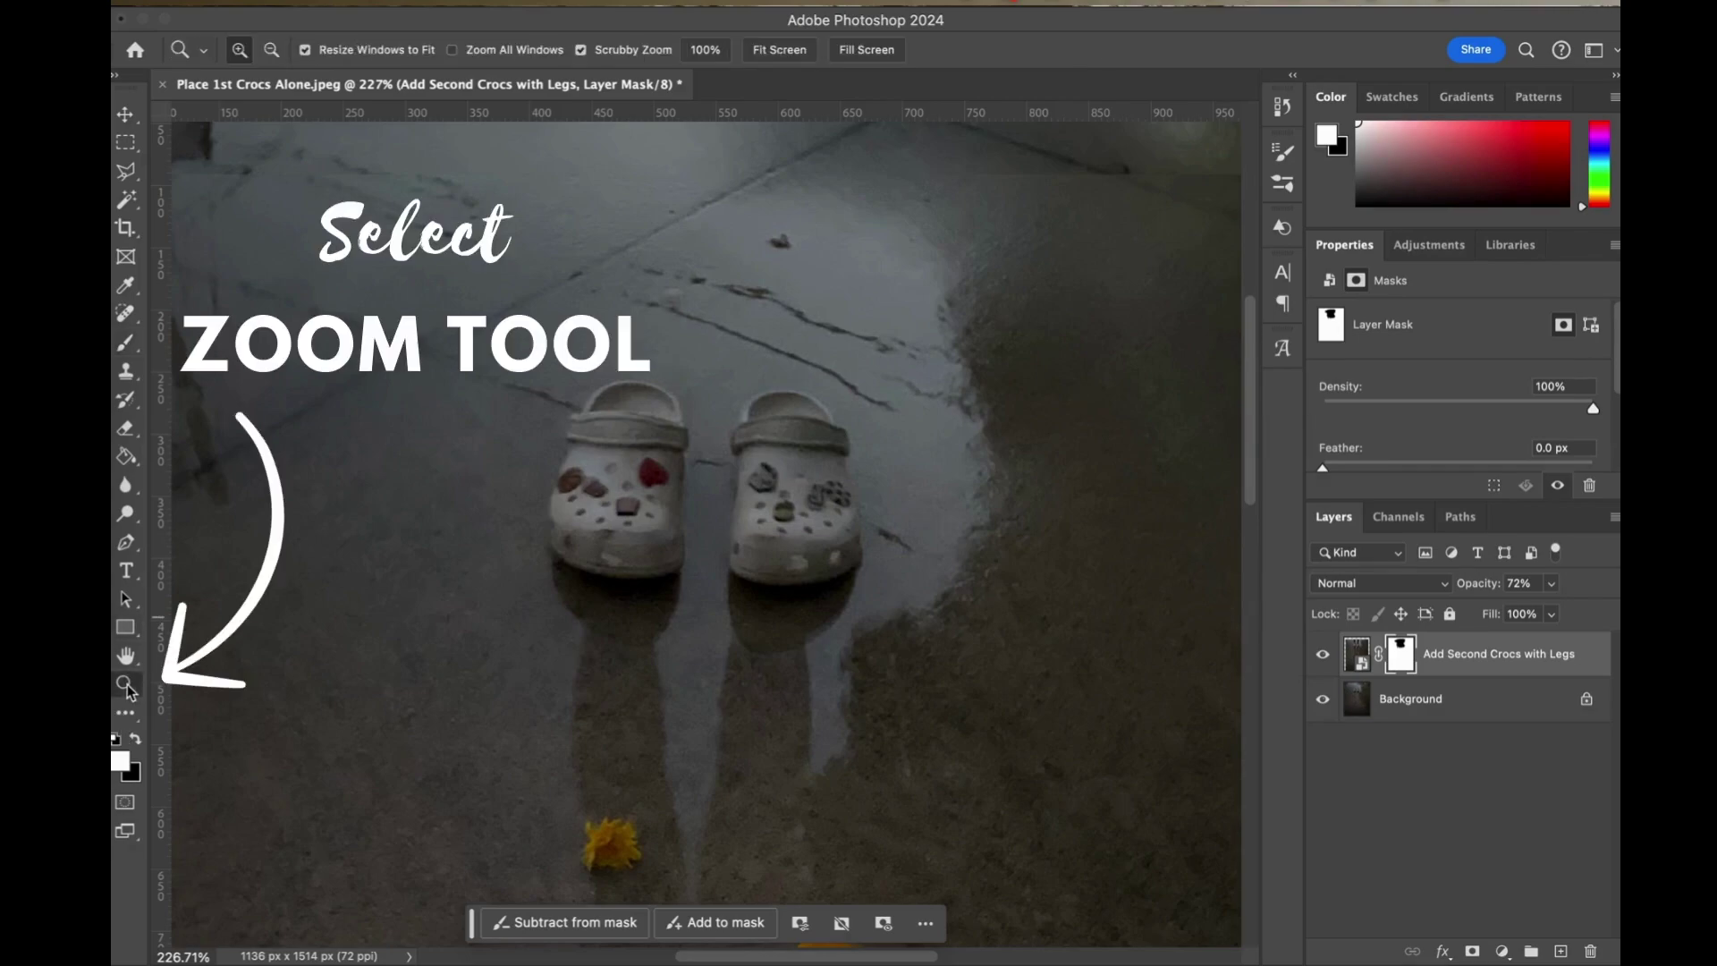
alt+click(487, 543)
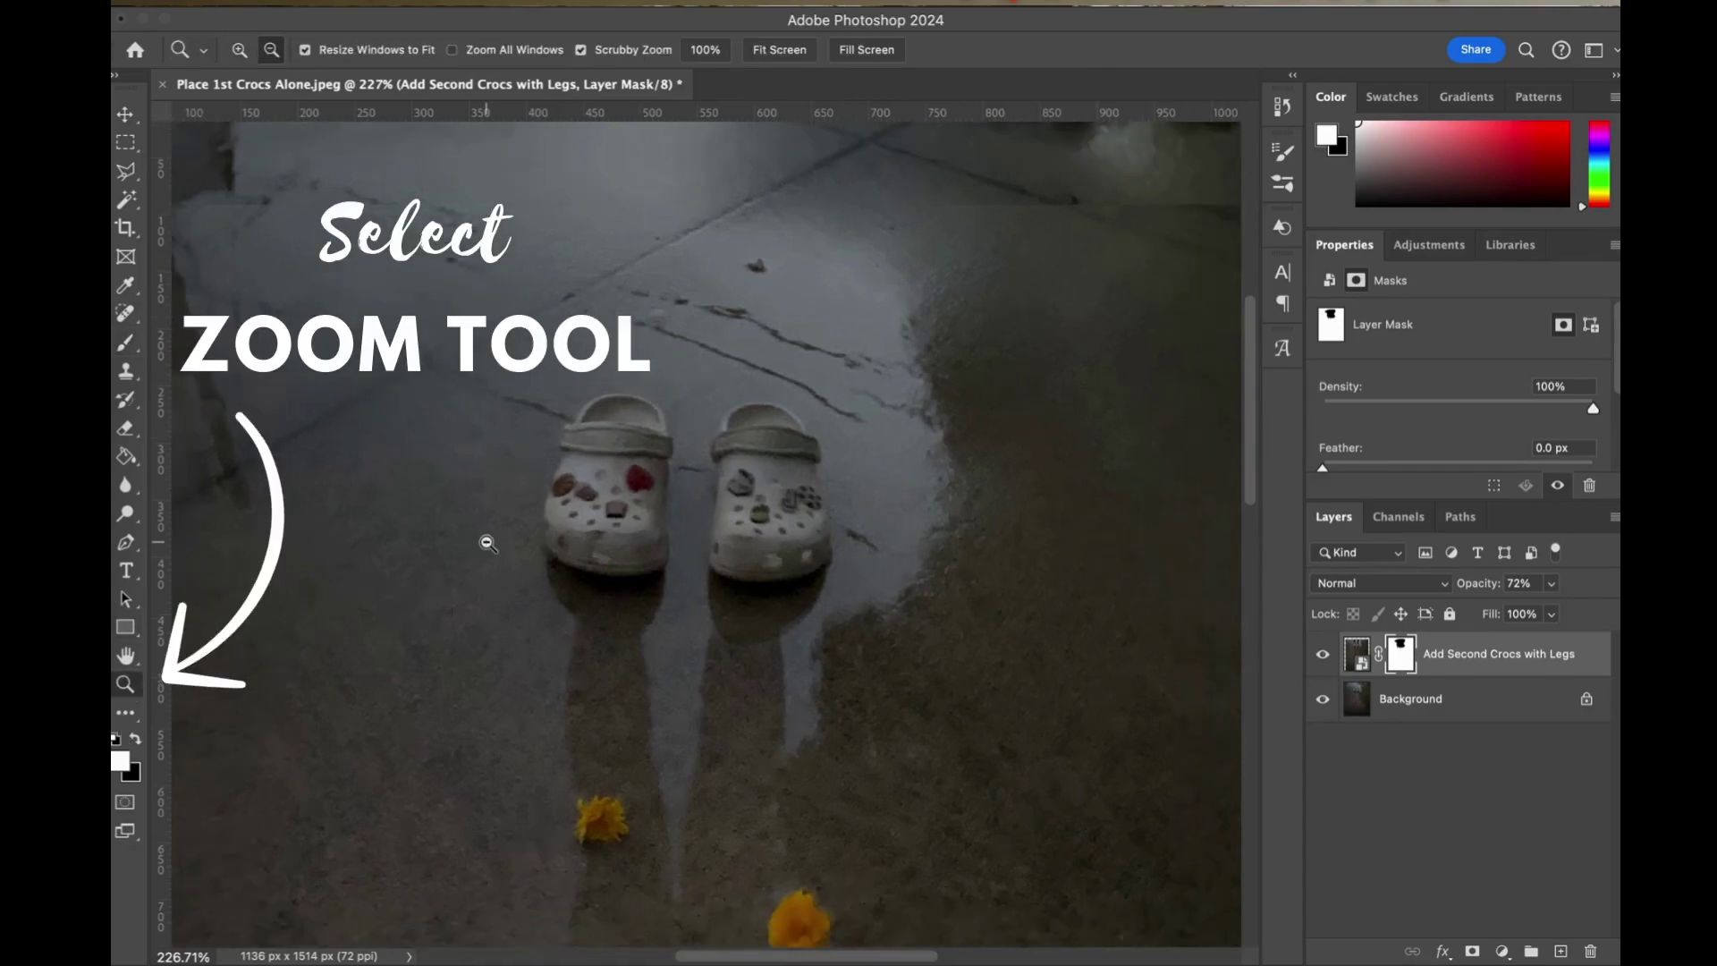
alt+click(487, 543)
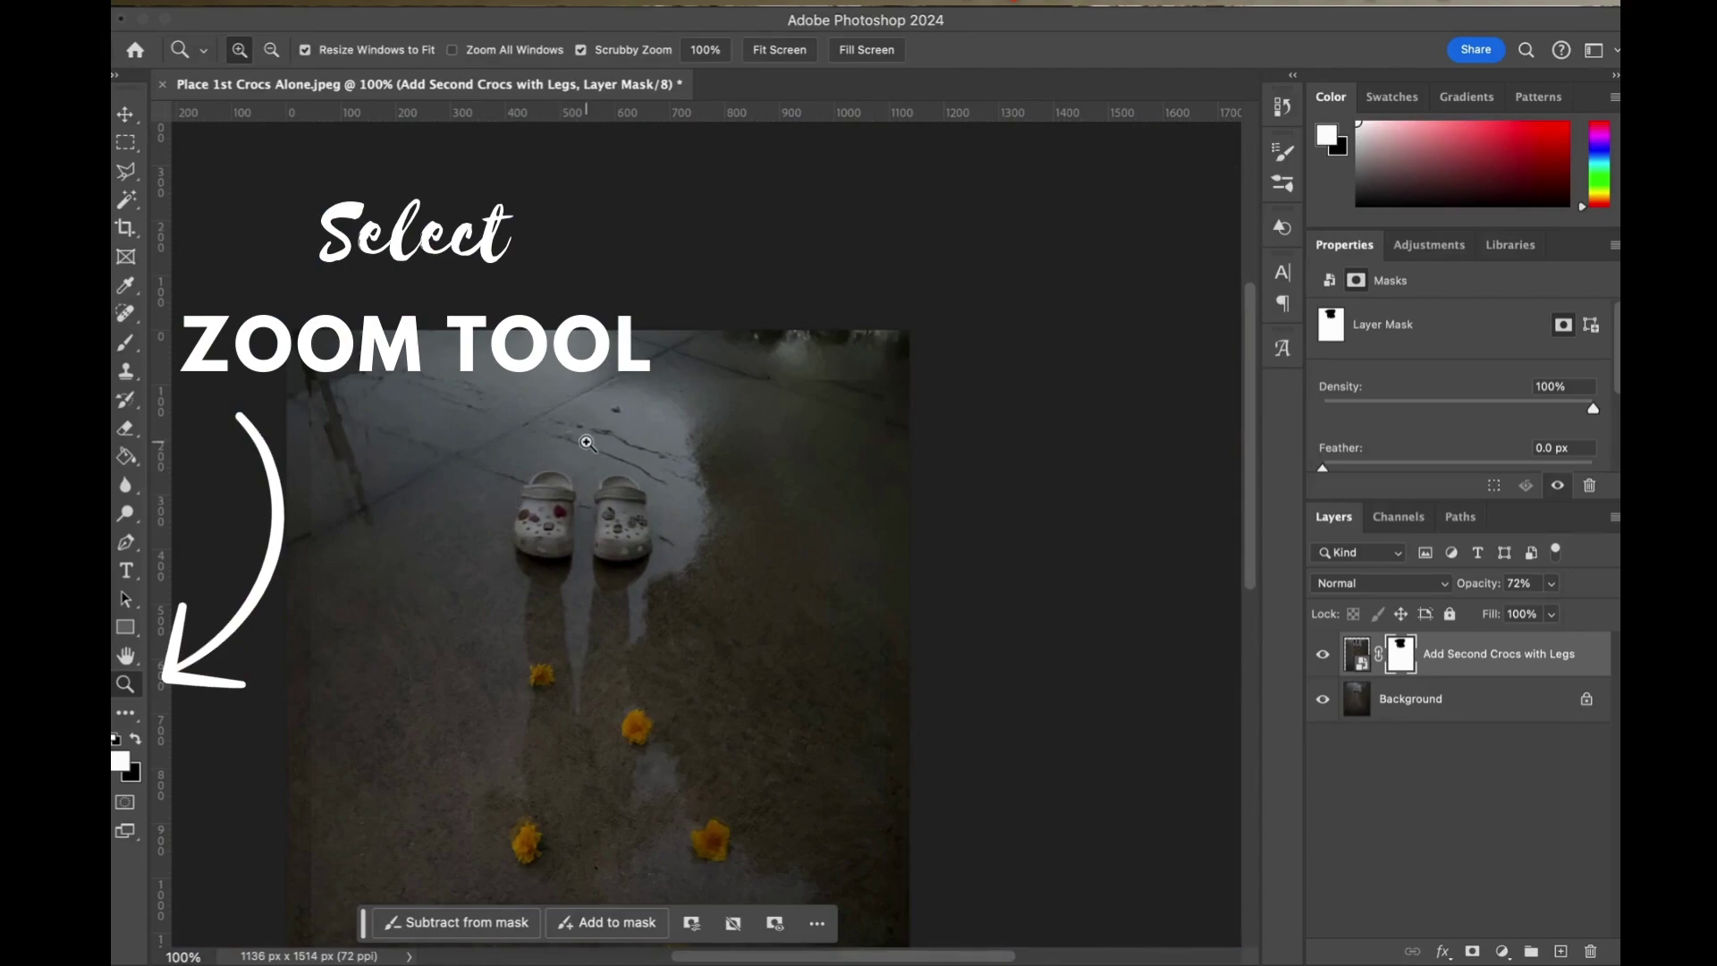
scroll(586, 443, down, 5)
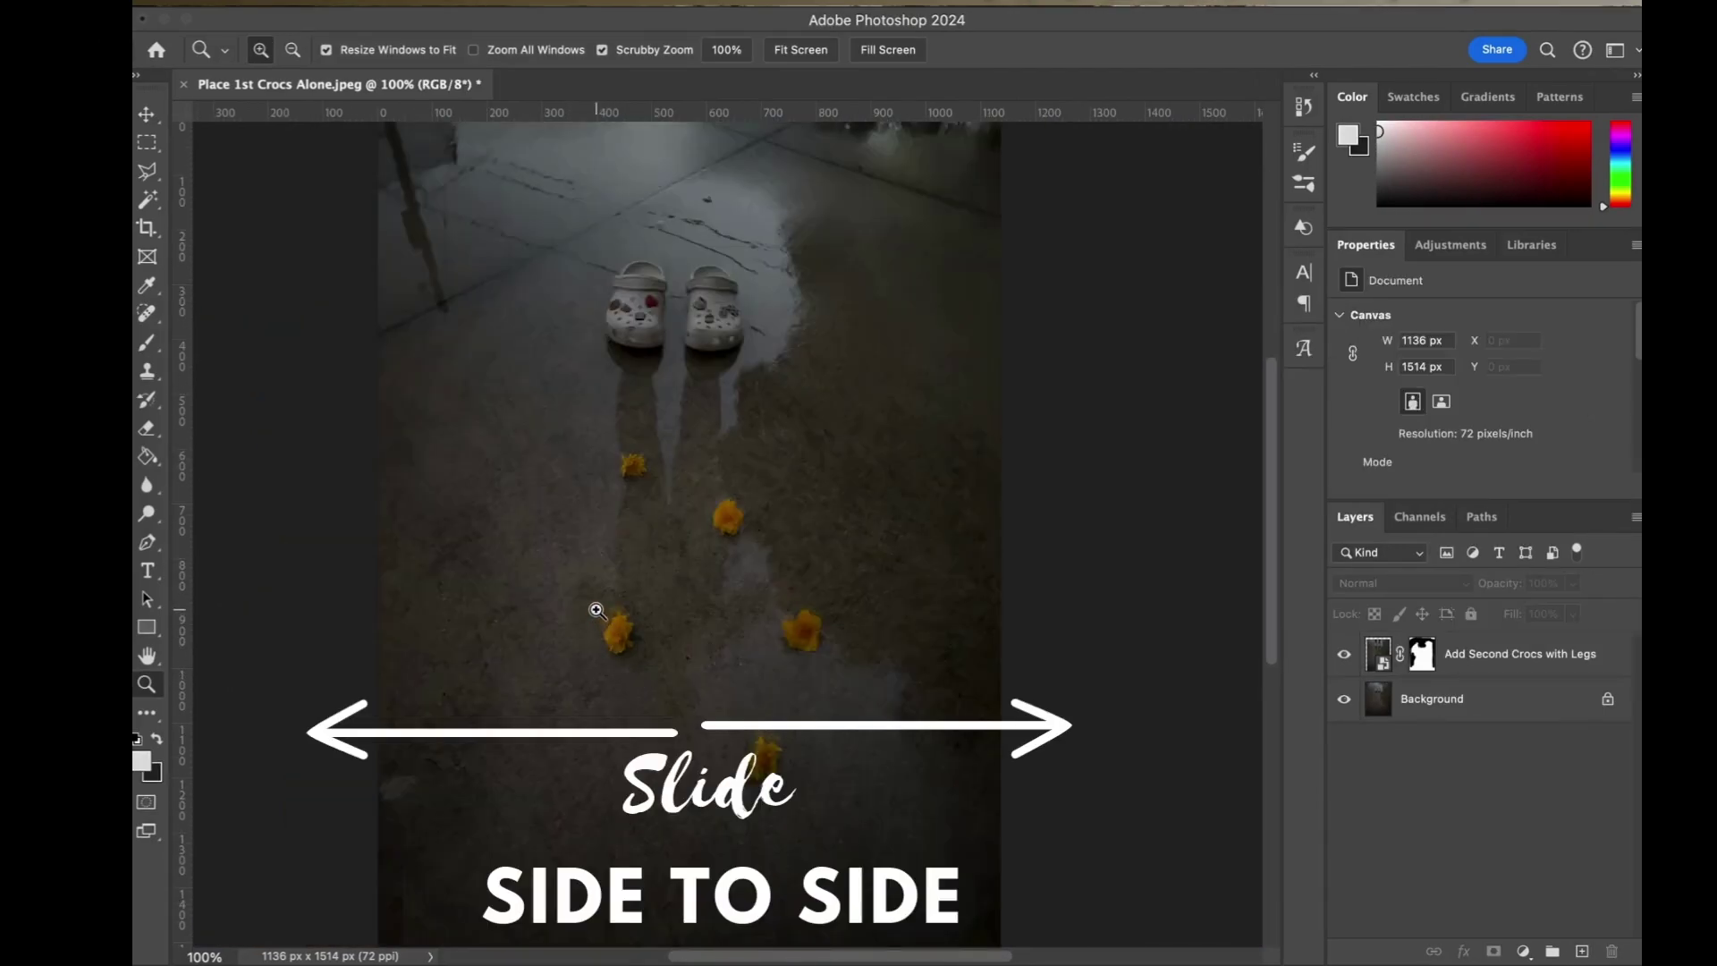
drag(597, 611, 743, 606)
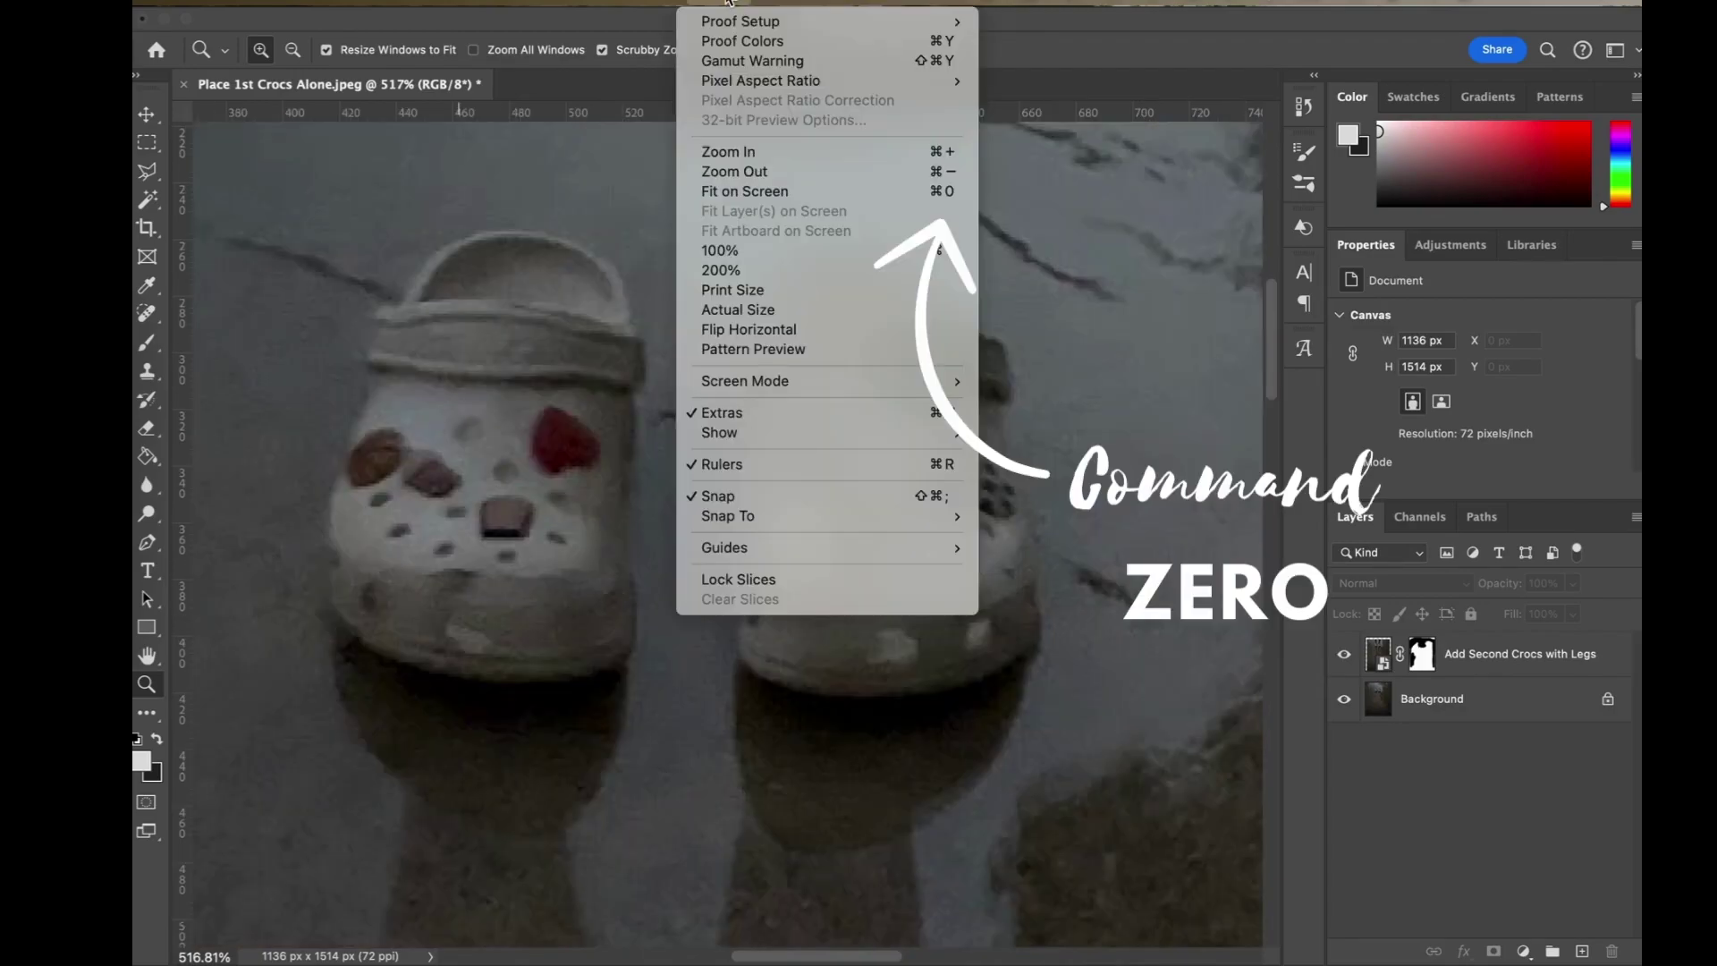
click(758, 192)
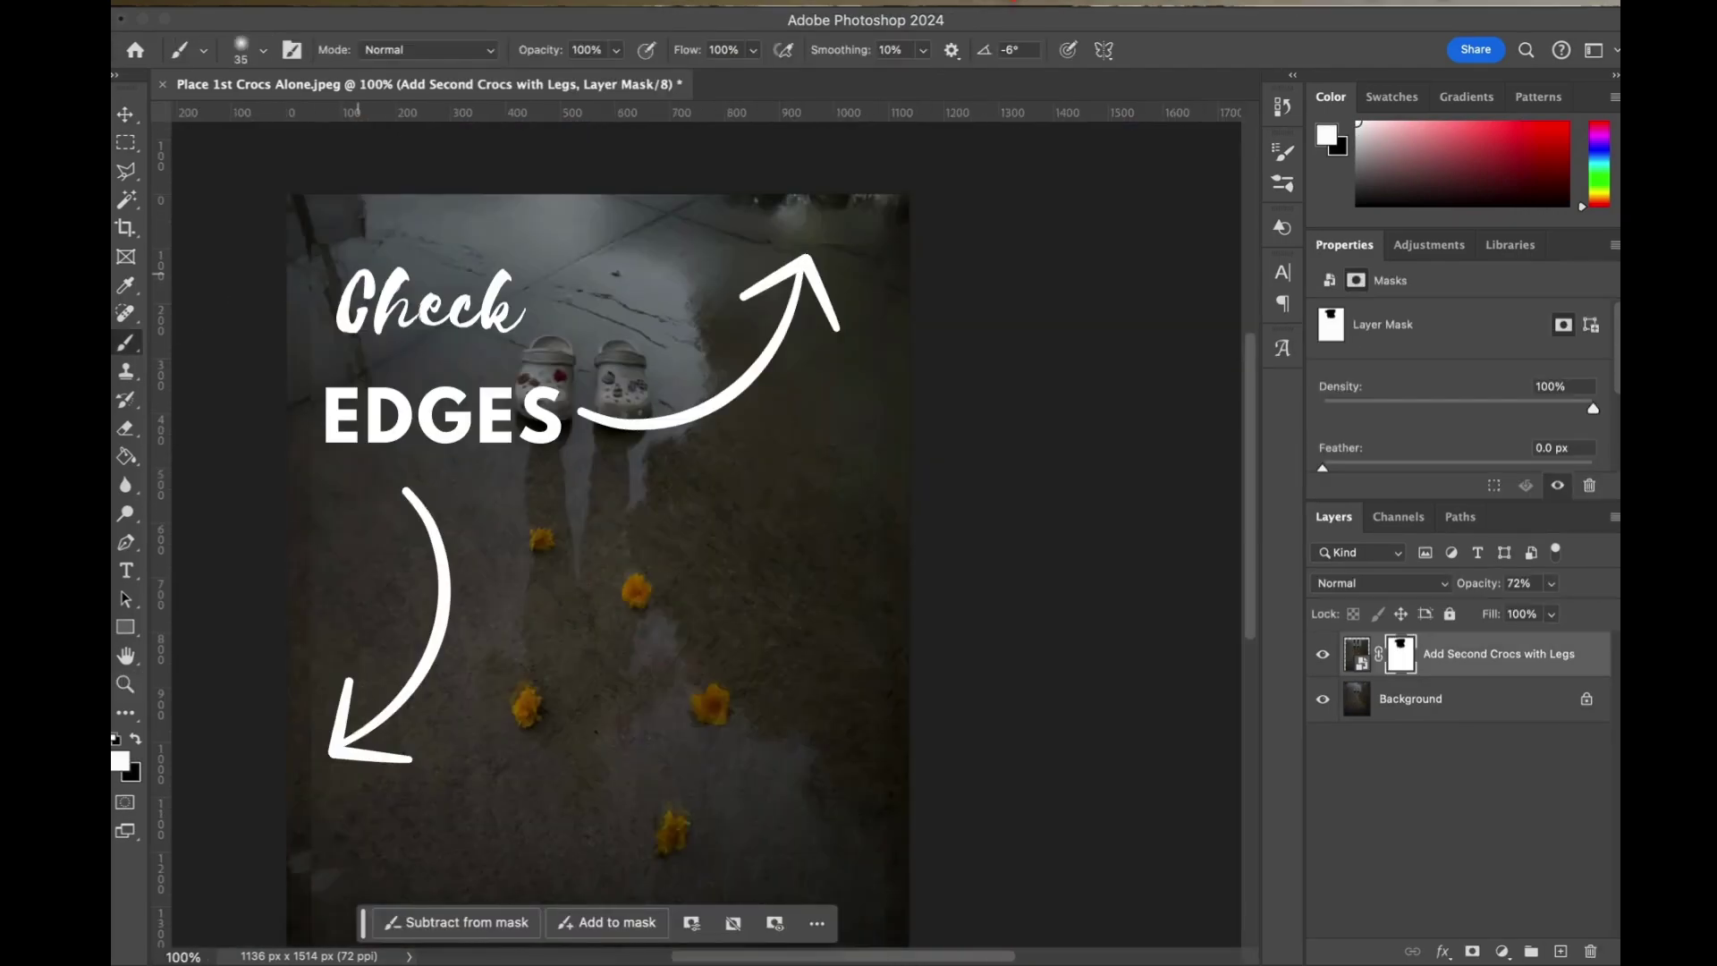
Step: Enlarge the brush to 97 px, switch back to black, and paint out the dark patch near the Crocs
click(260, 53)
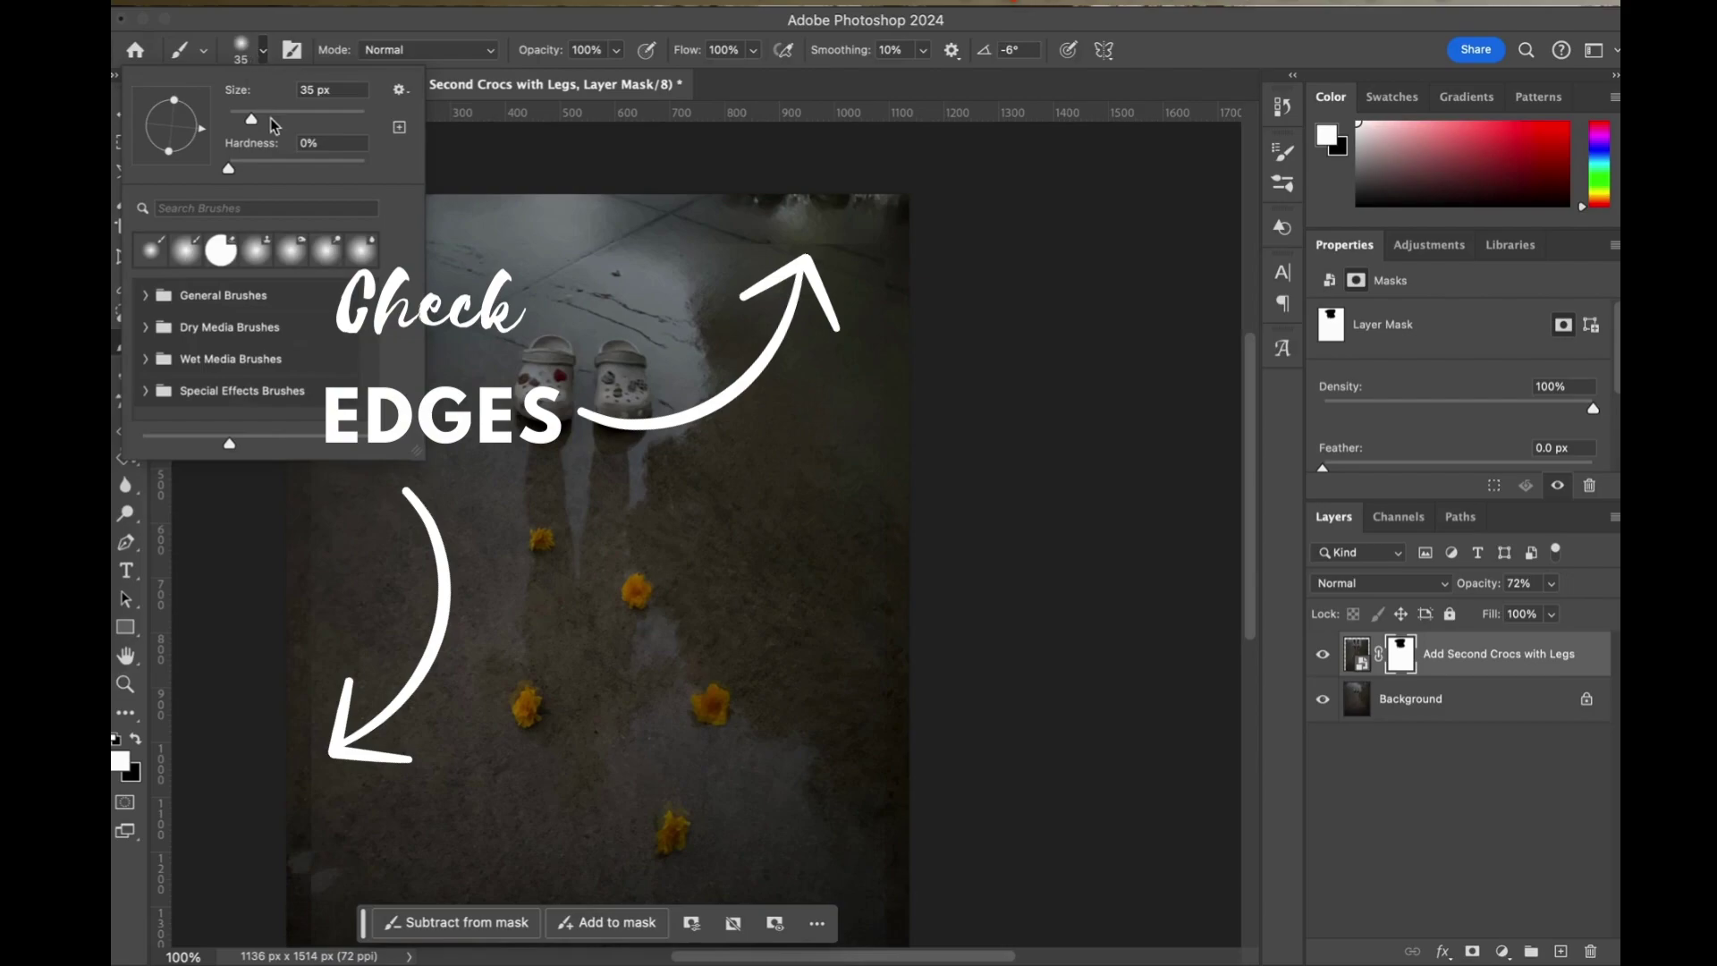
click(277, 119)
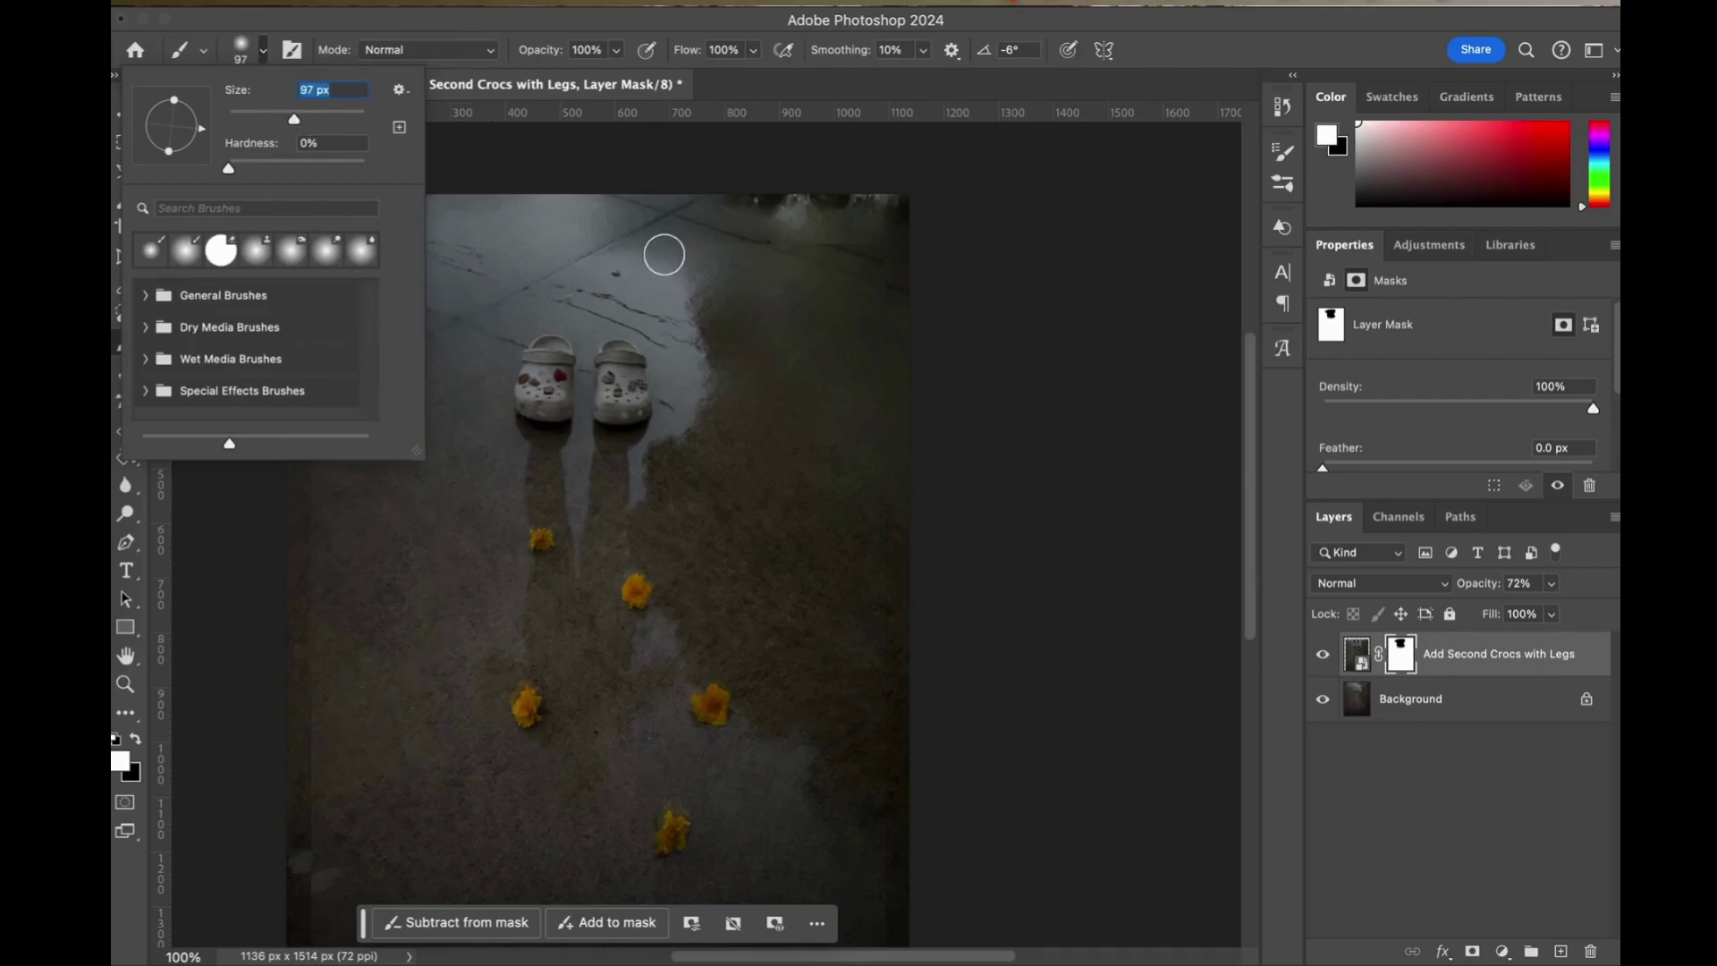
click(663, 253)
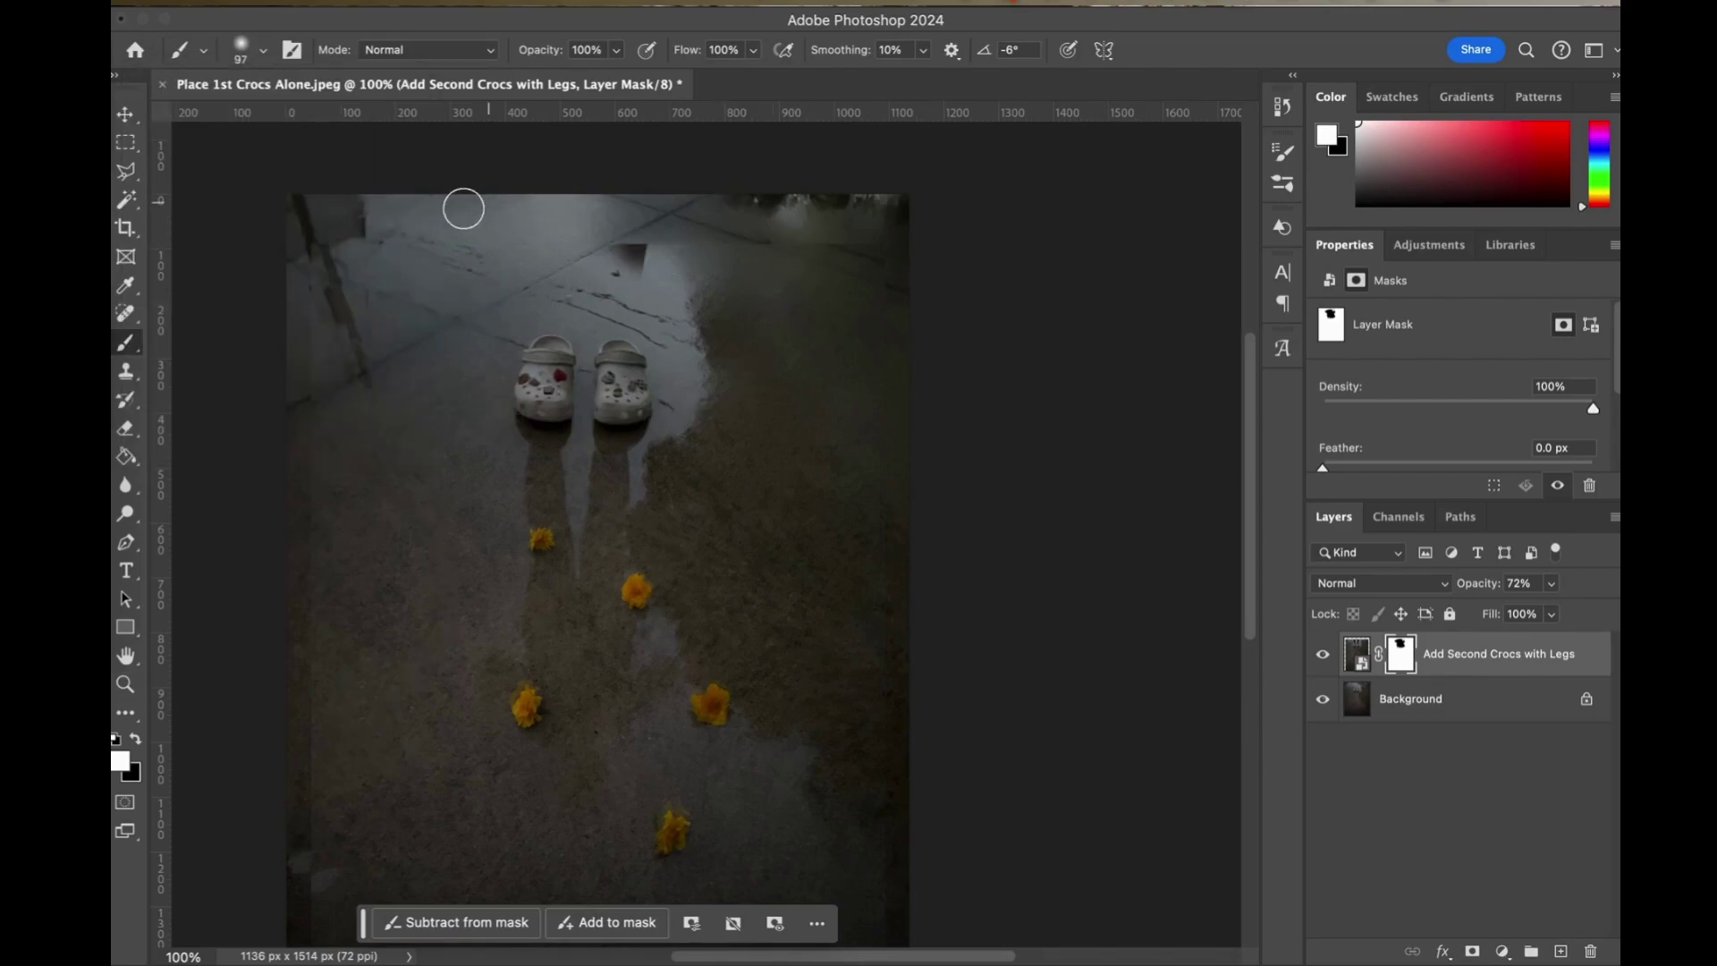
click(134, 742)
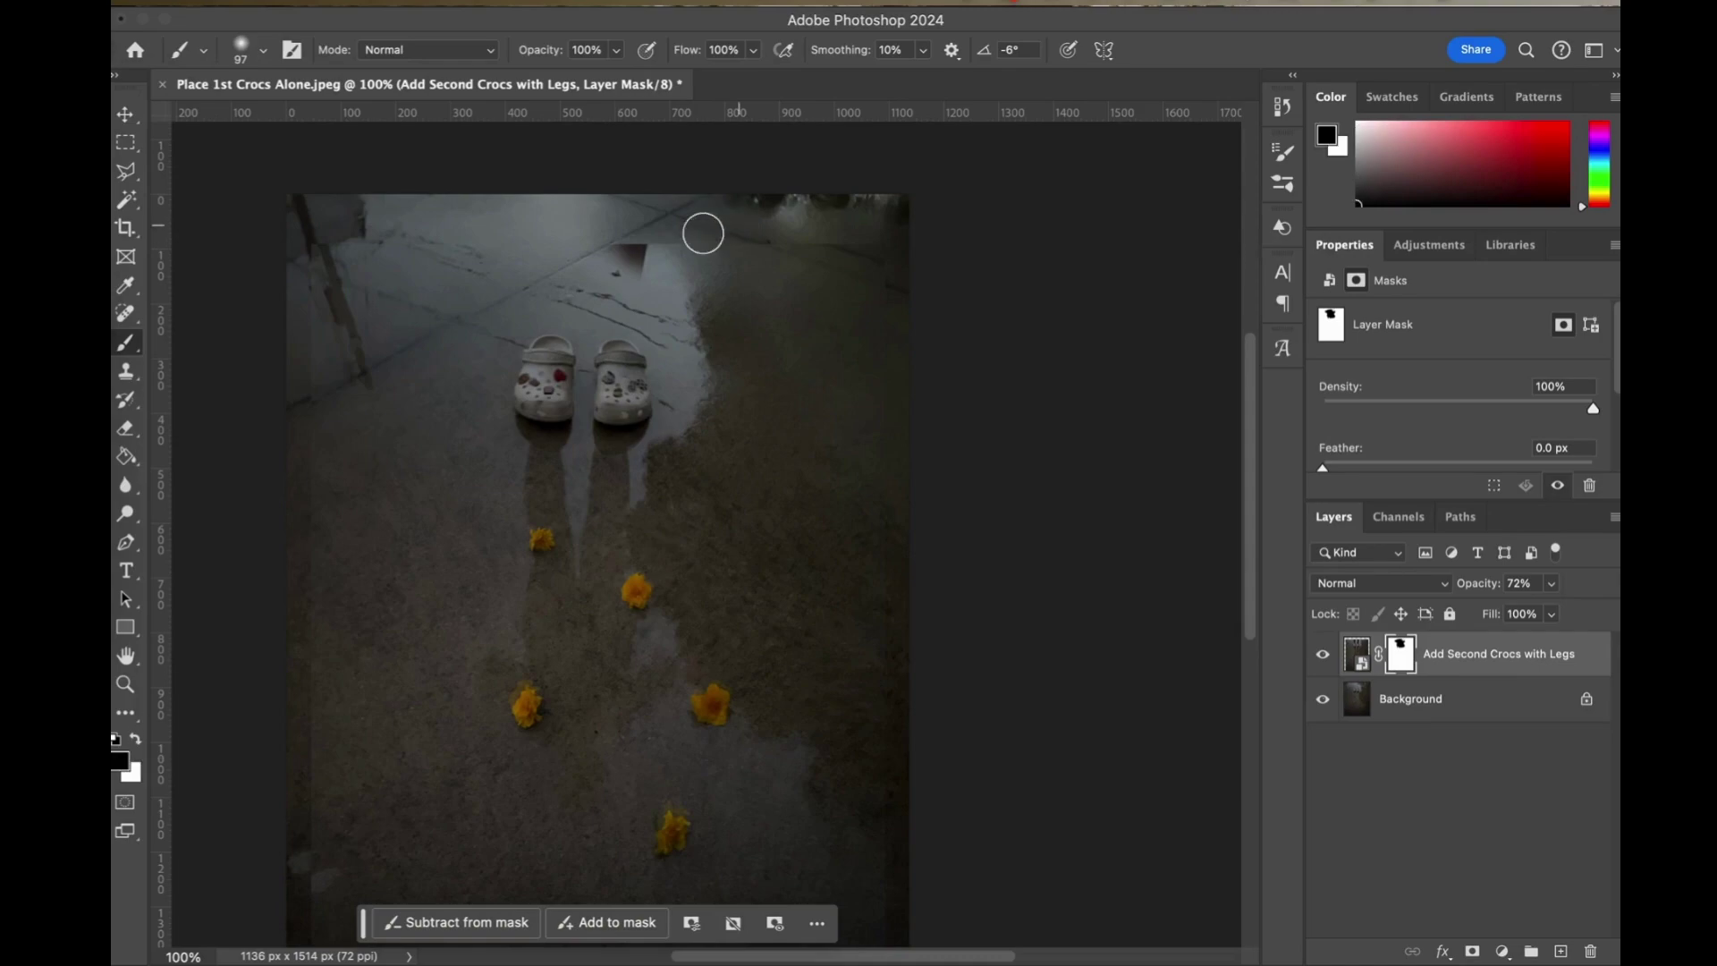
mouse_move(701, 233)
mouse_down()
mouse_move(607, 251)
mouse_move(752, 248)
mouse_move(664, 250)
mouse_up()
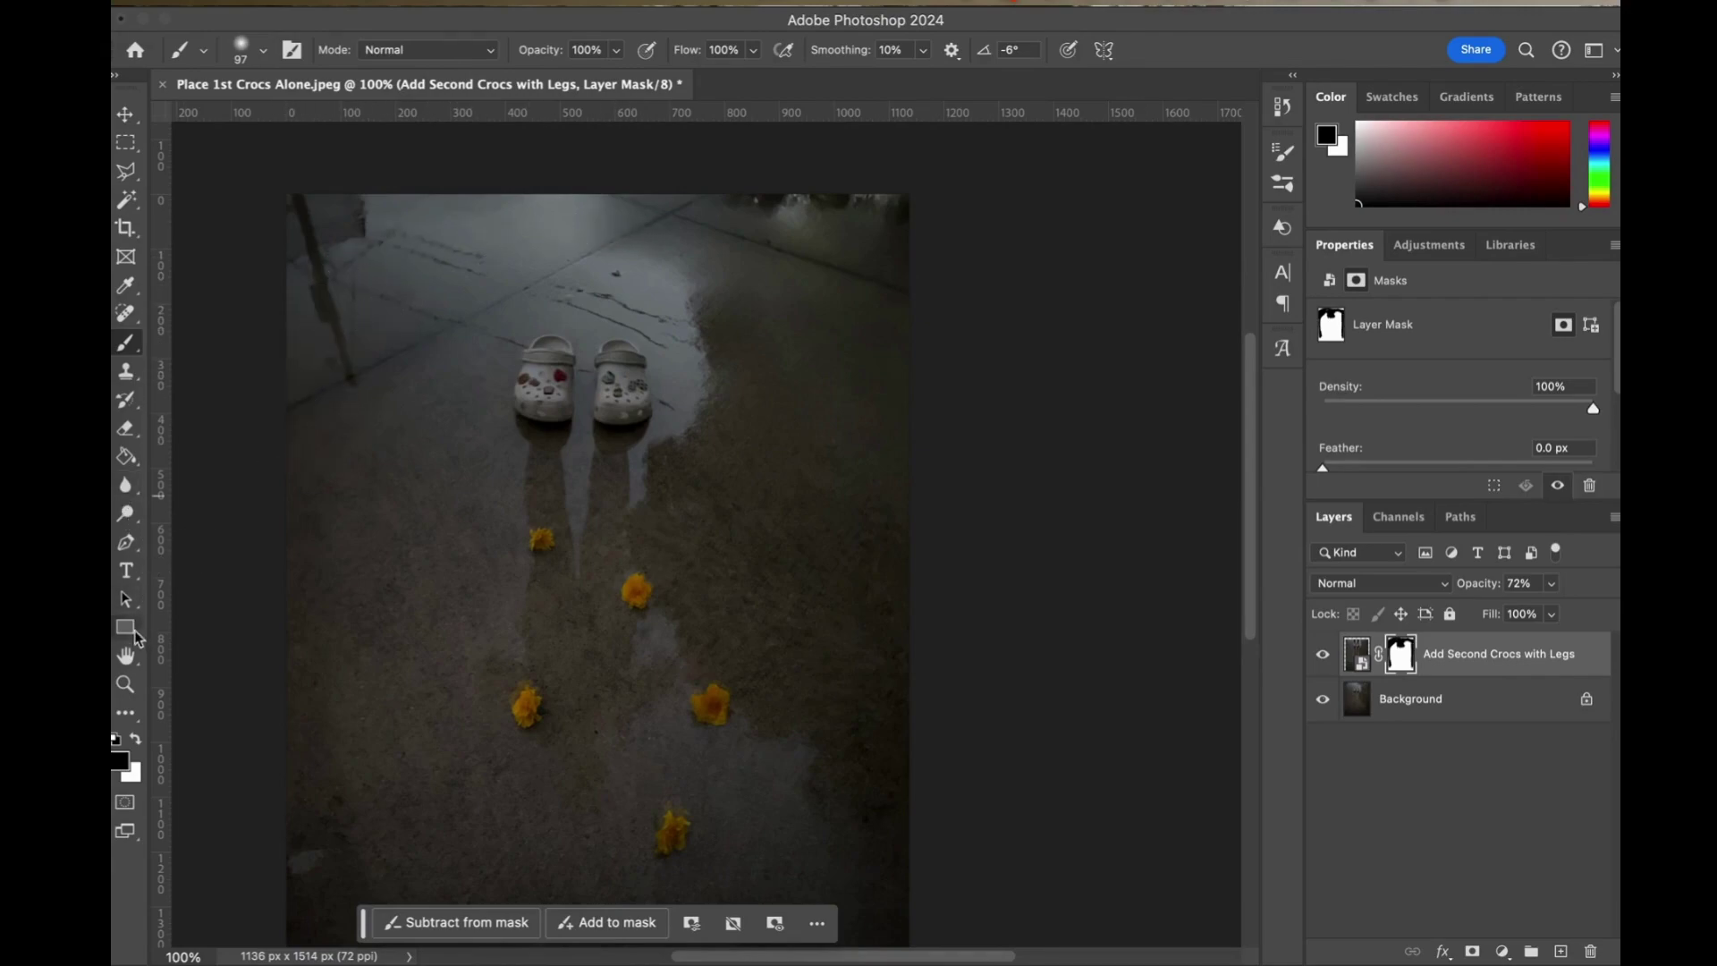
click(257, 54)
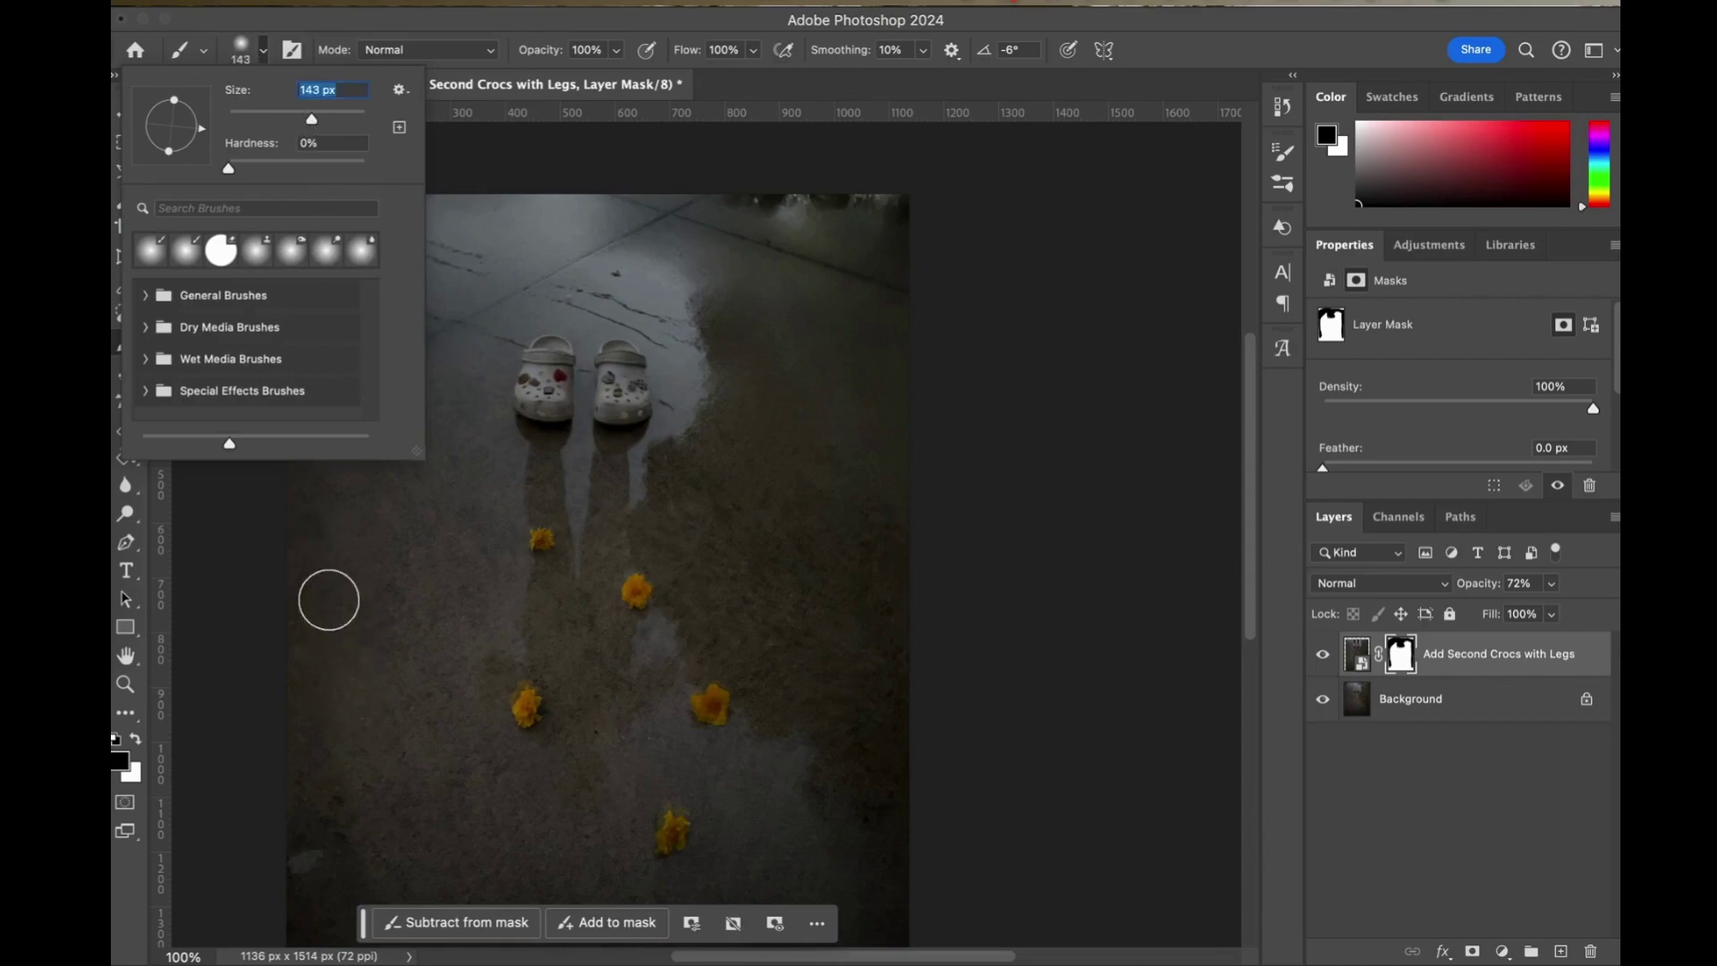
Step: Set the masking brush to 143 px with hardness raised to about 51%
drag(229, 168, 299, 174)
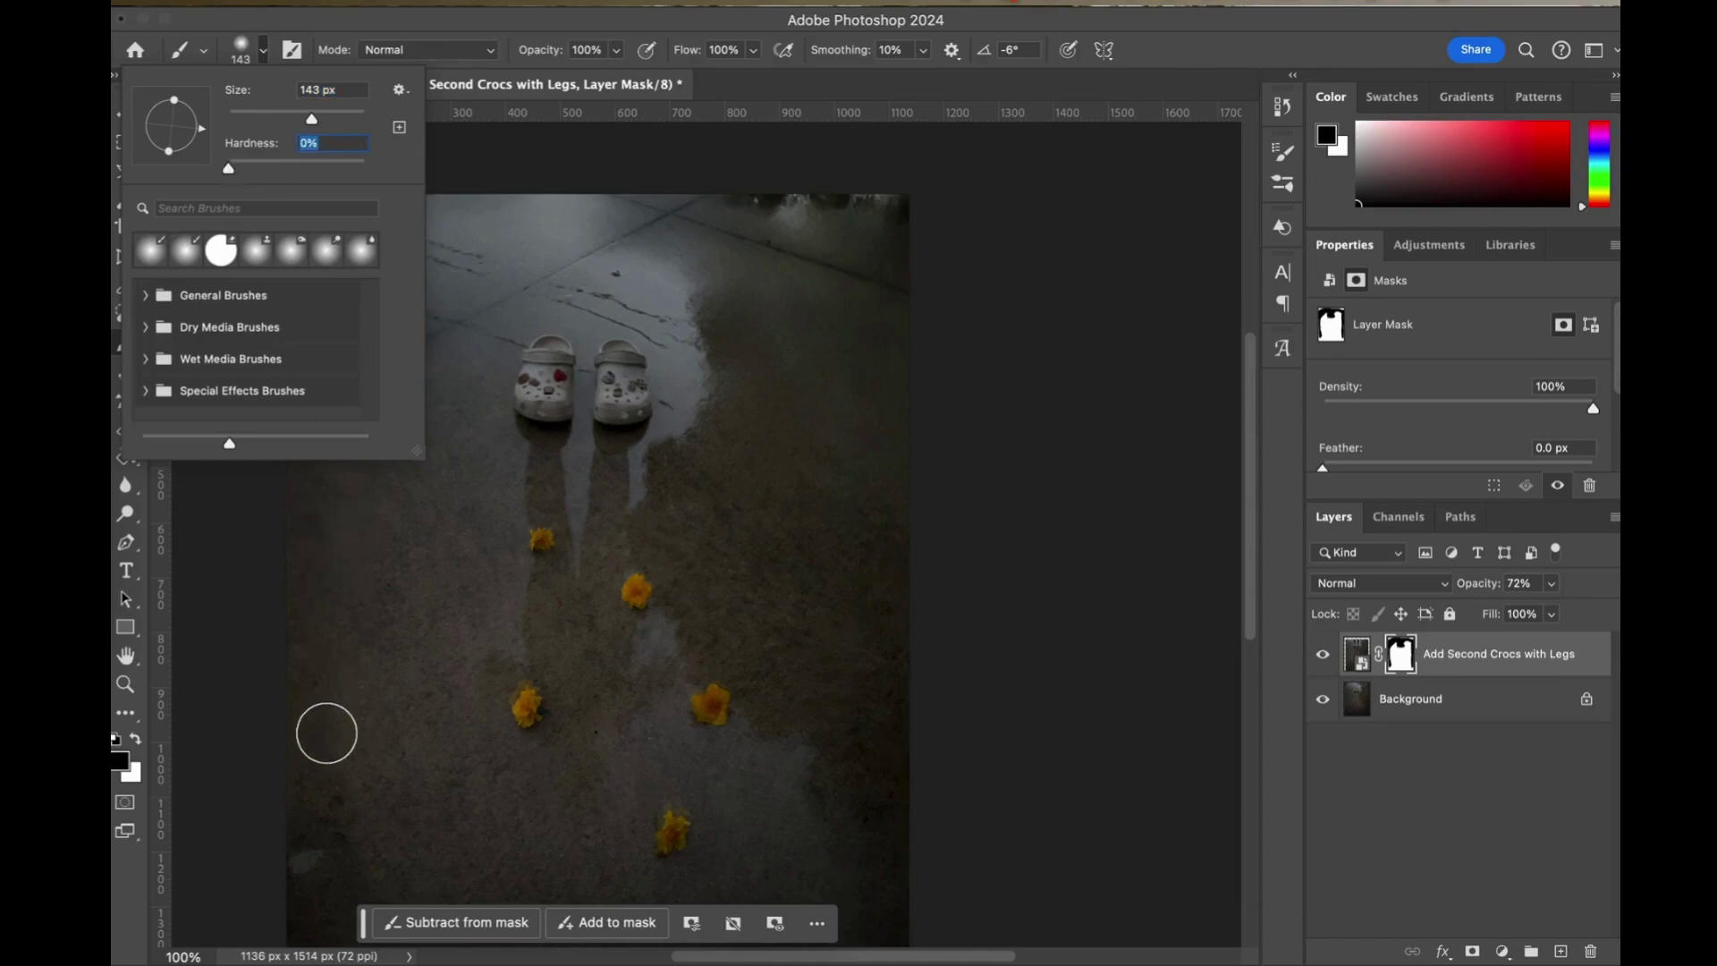
key(Return)
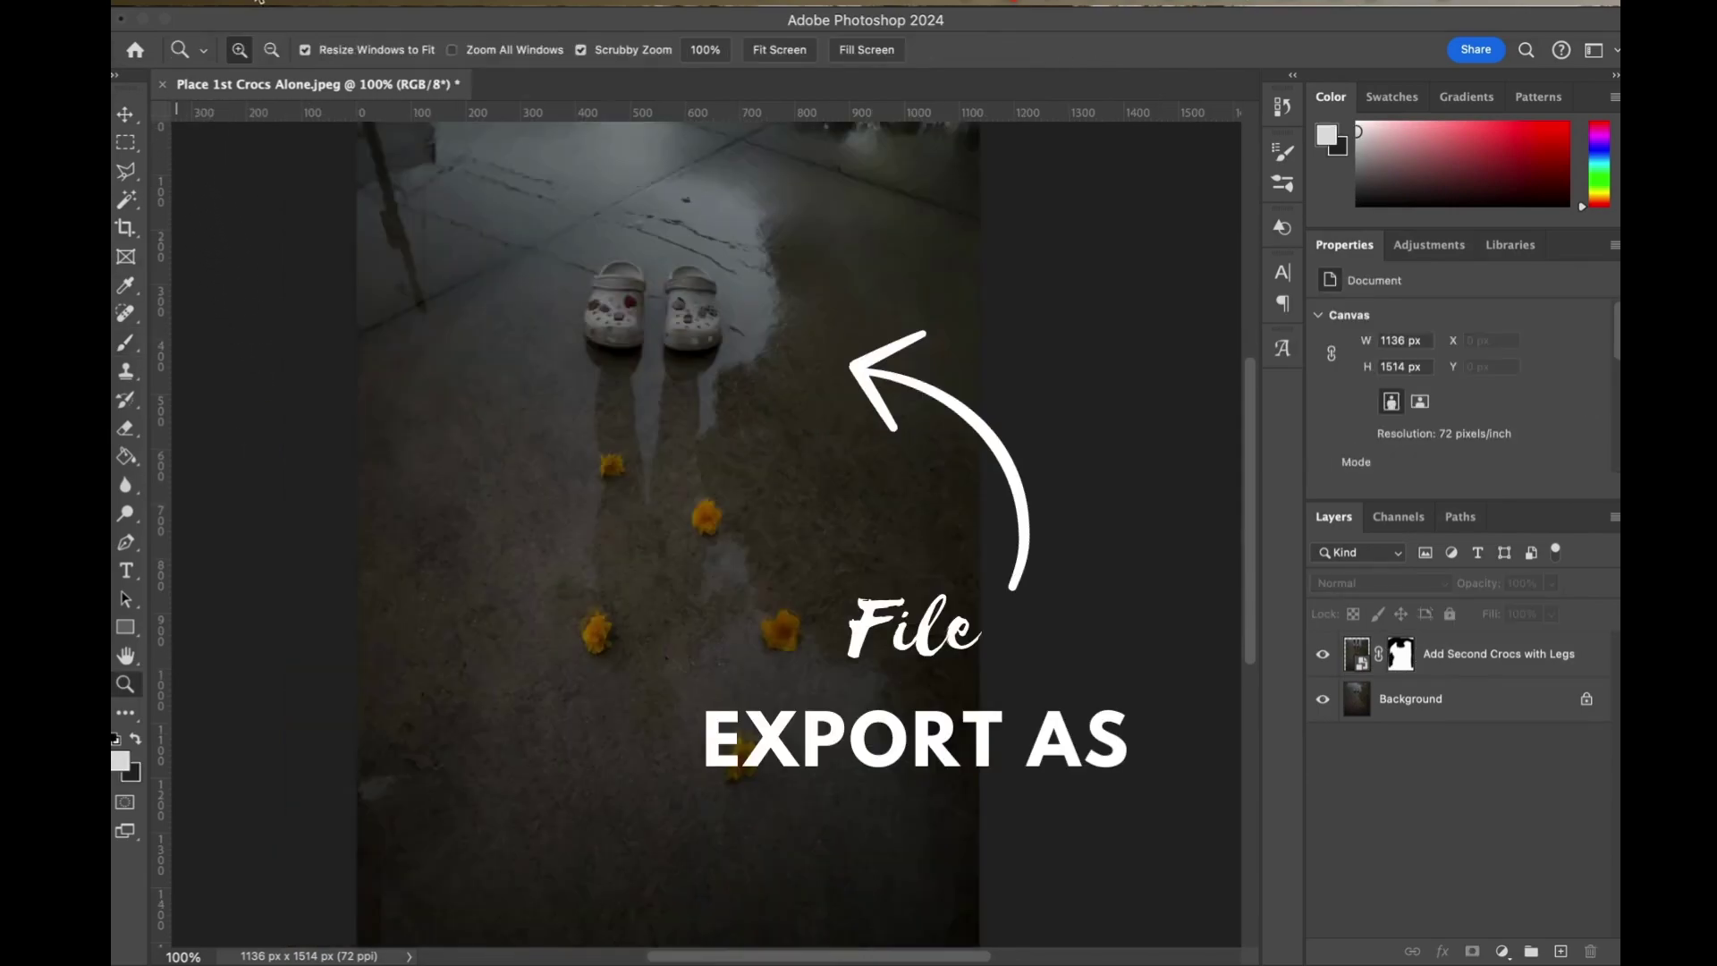
Step: In Export As, try JPG format, then settle on PNG with transparency at 1136 × 1514 px
click(259, 1)
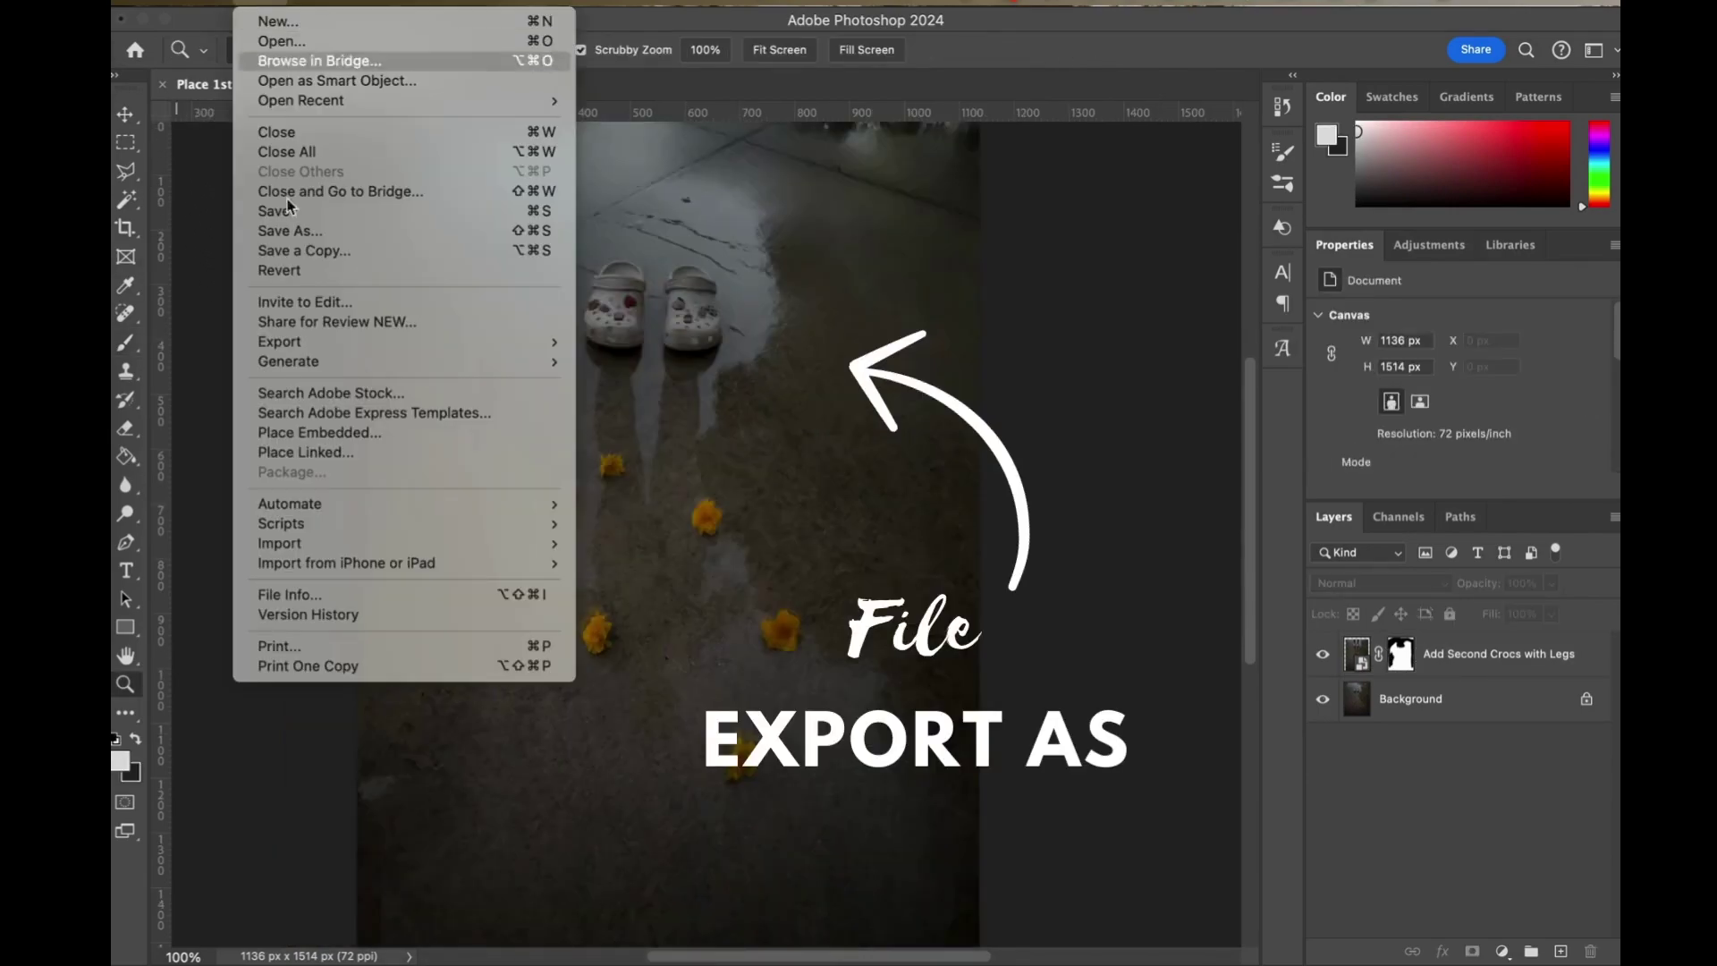
mouse_move(317, 349)
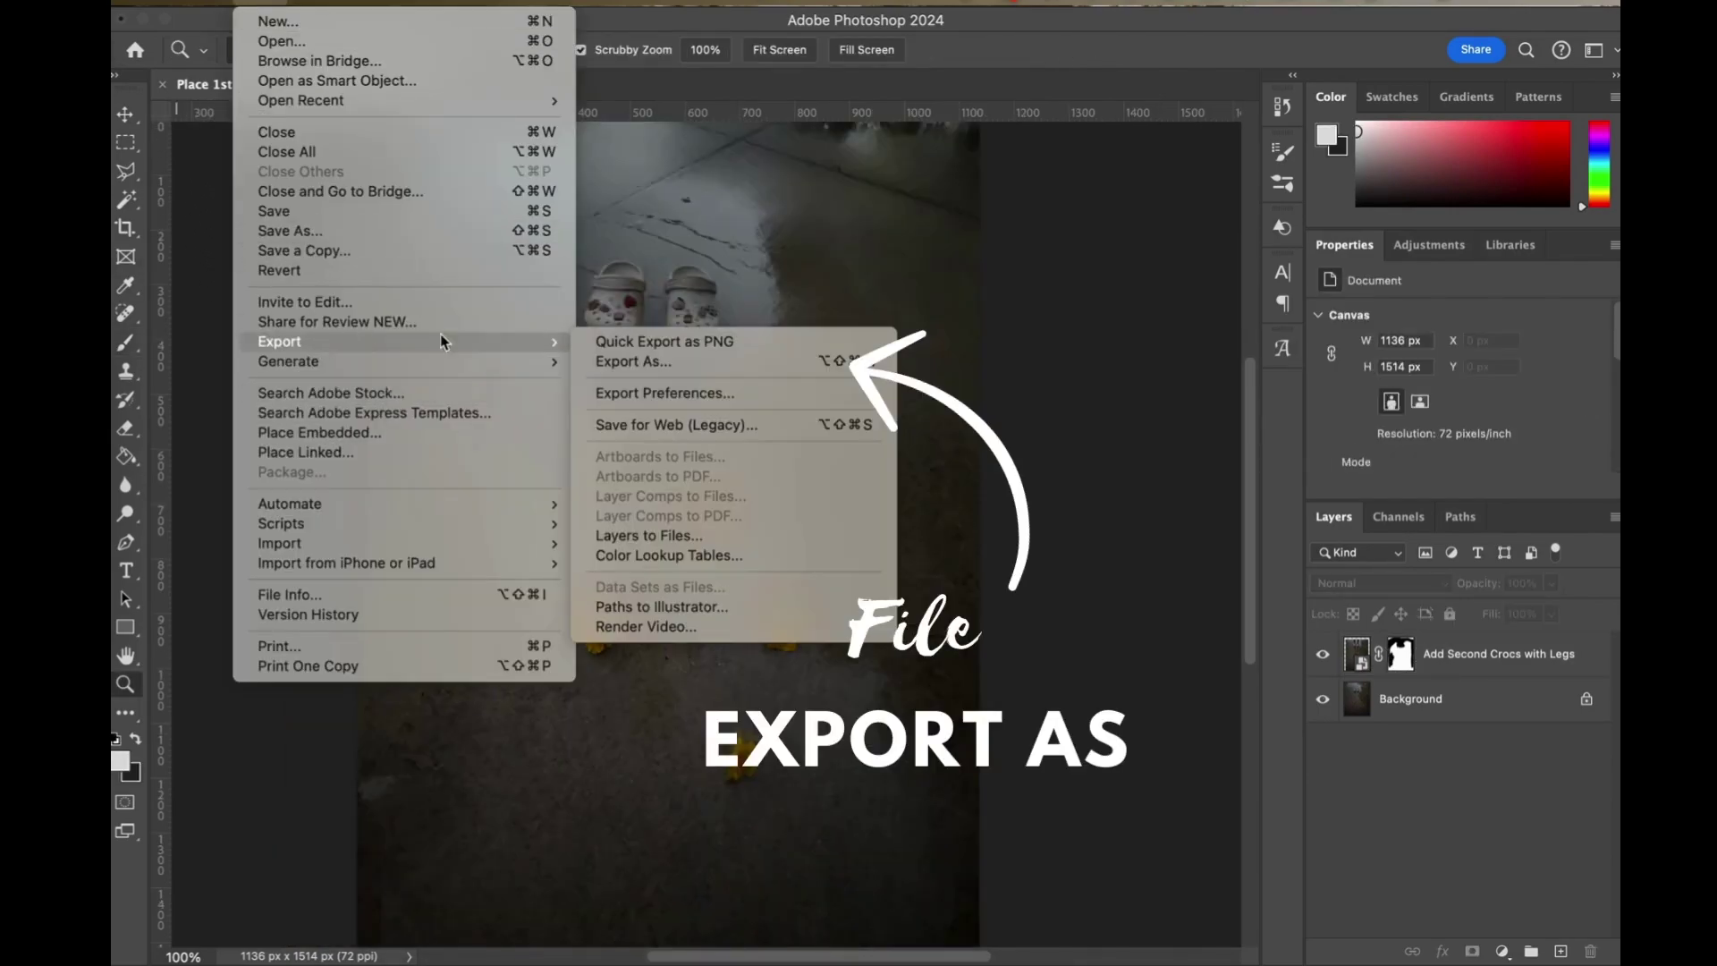
click(666, 362)
click(1152, 157)
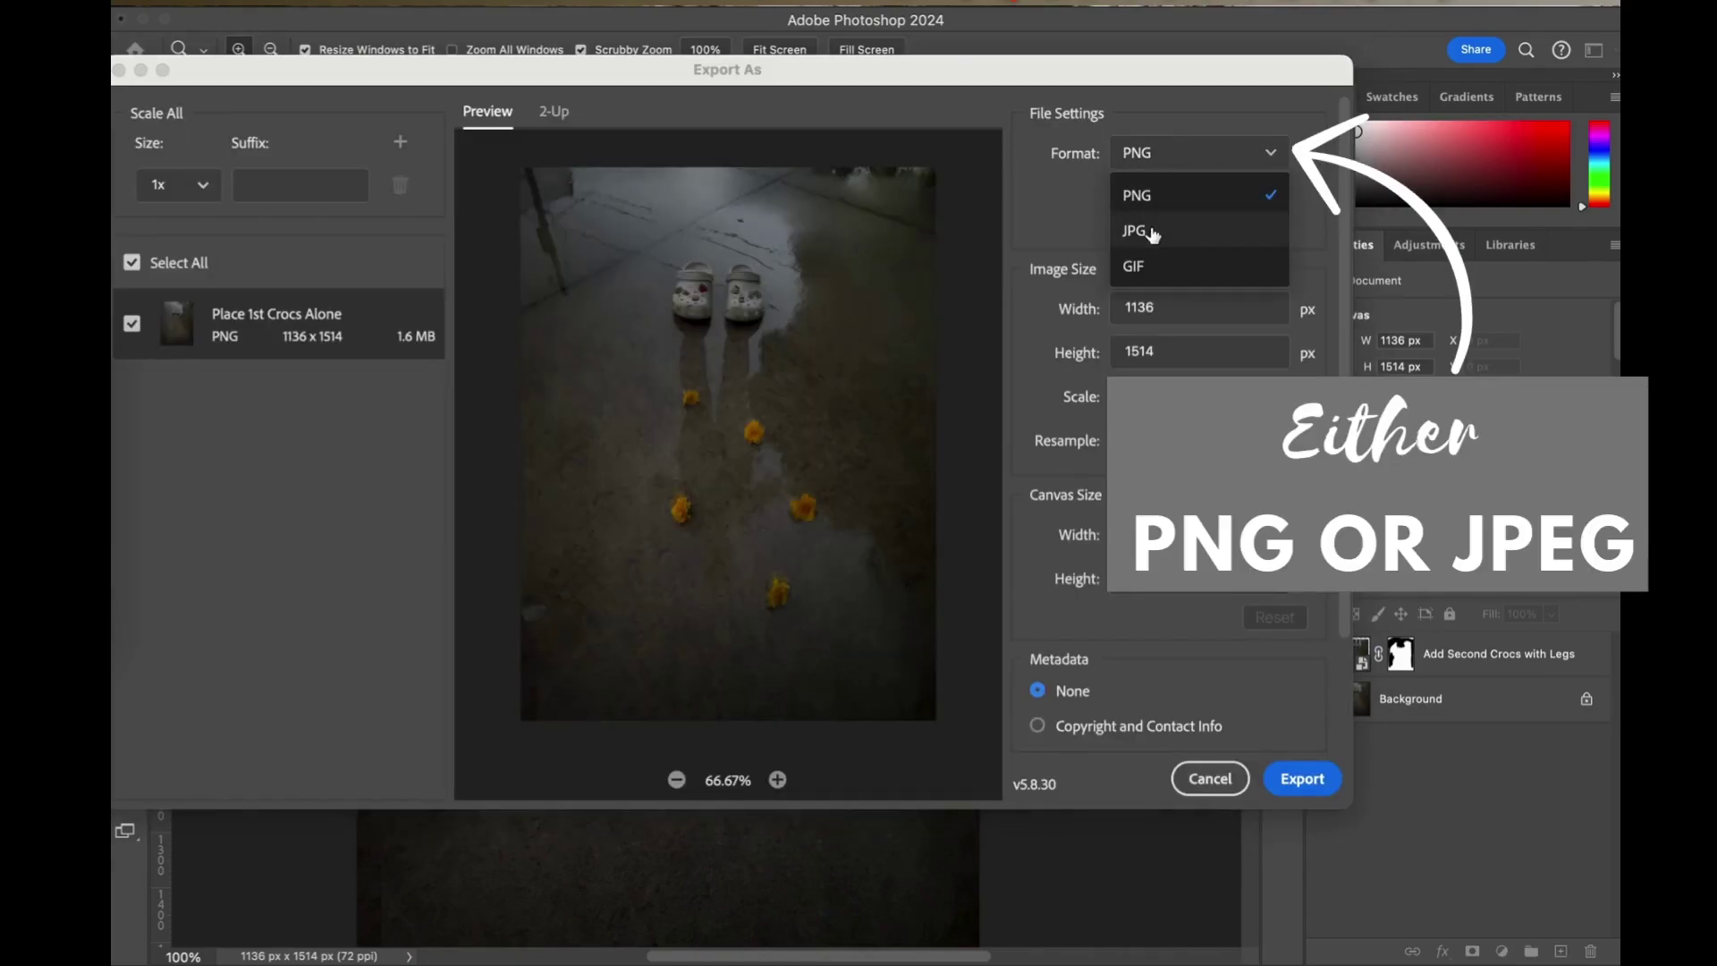
click(1153, 232)
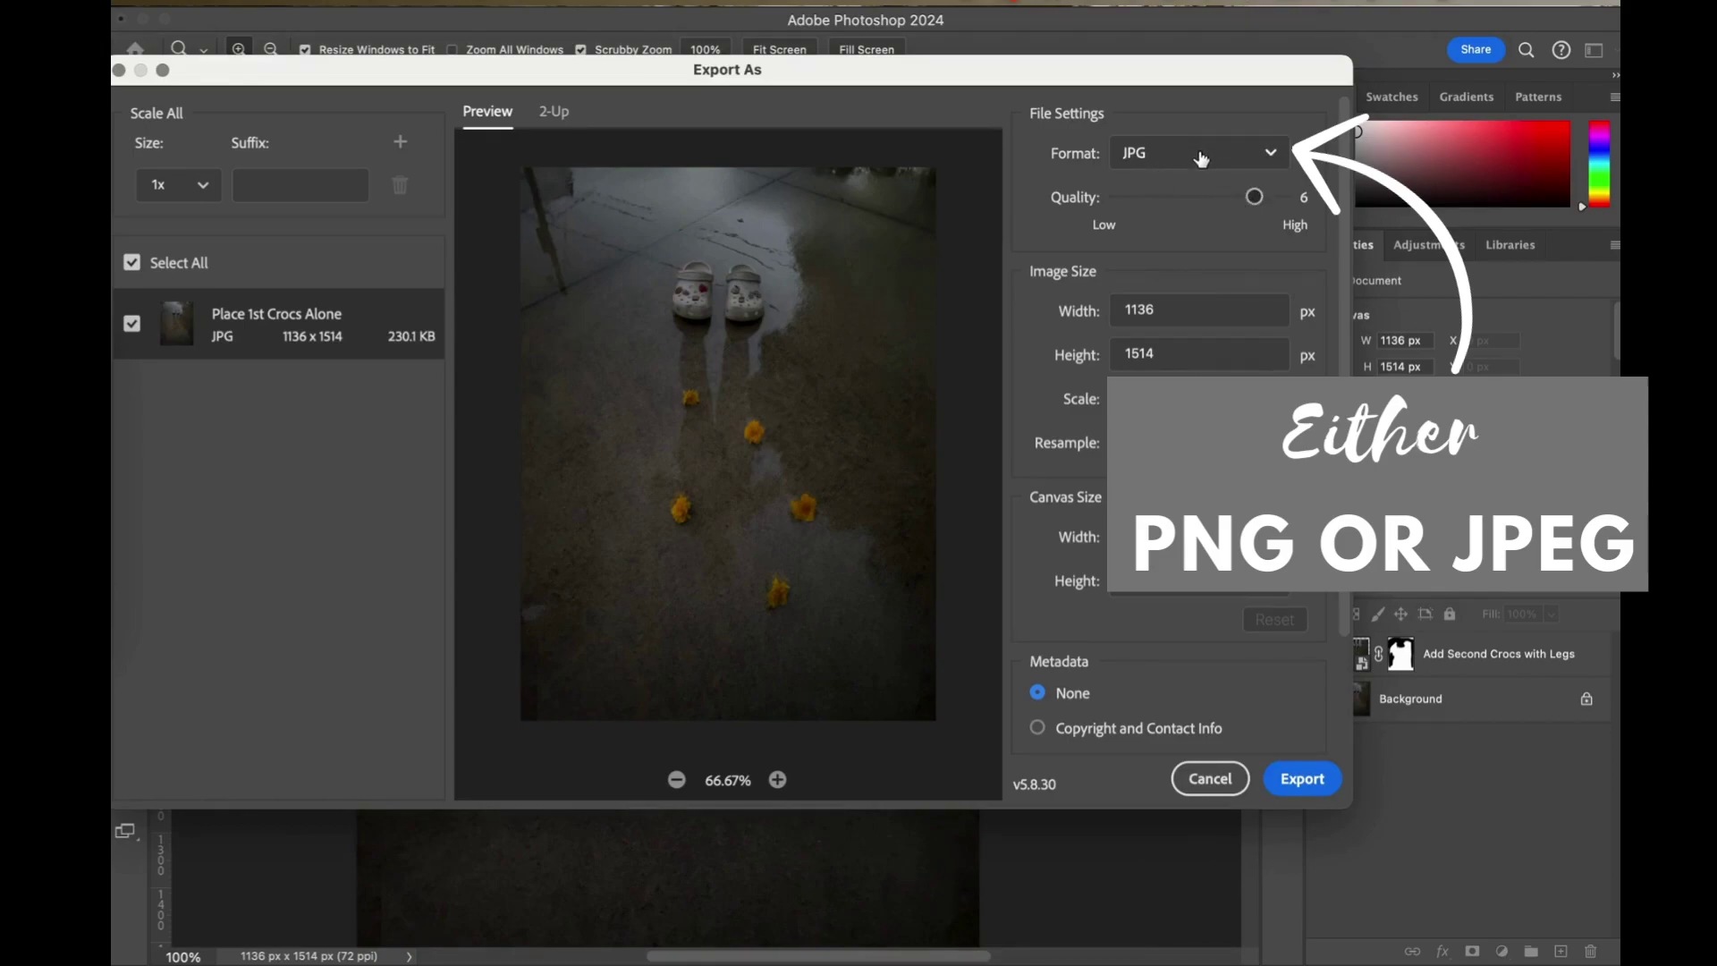
click(1199, 159)
click(1183, 194)
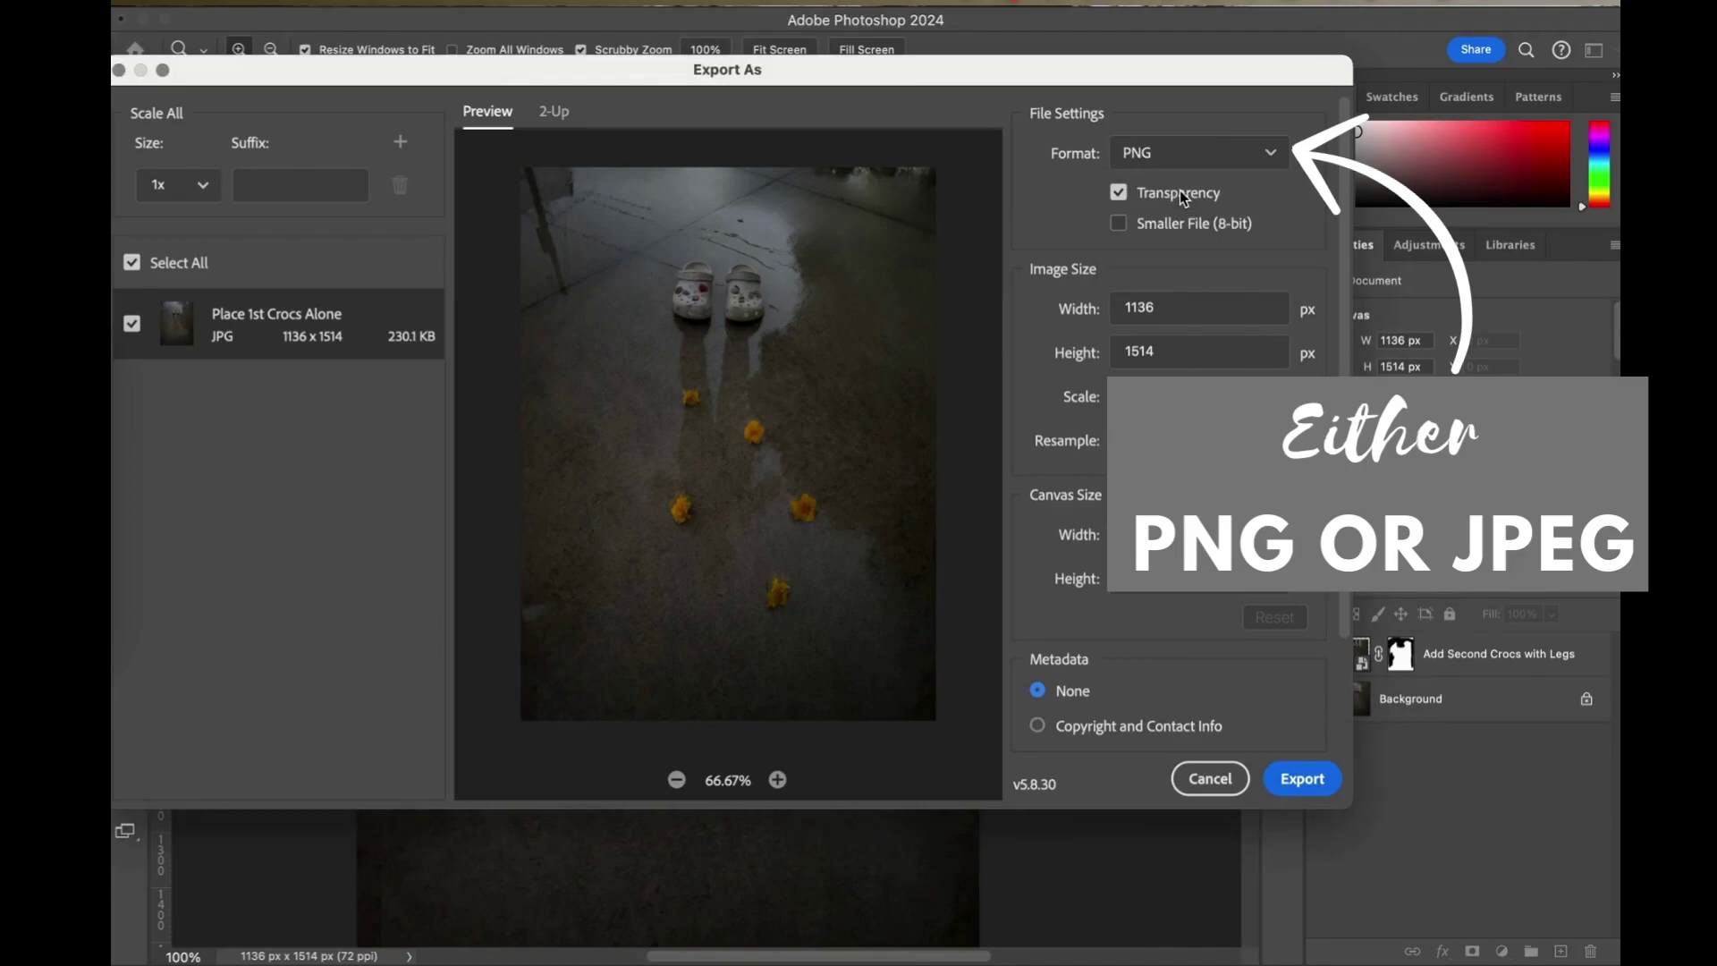
Step: Export the PNG and enter 'Final Skills Practice Tricking the Eye' as the file name
click(1303, 782)
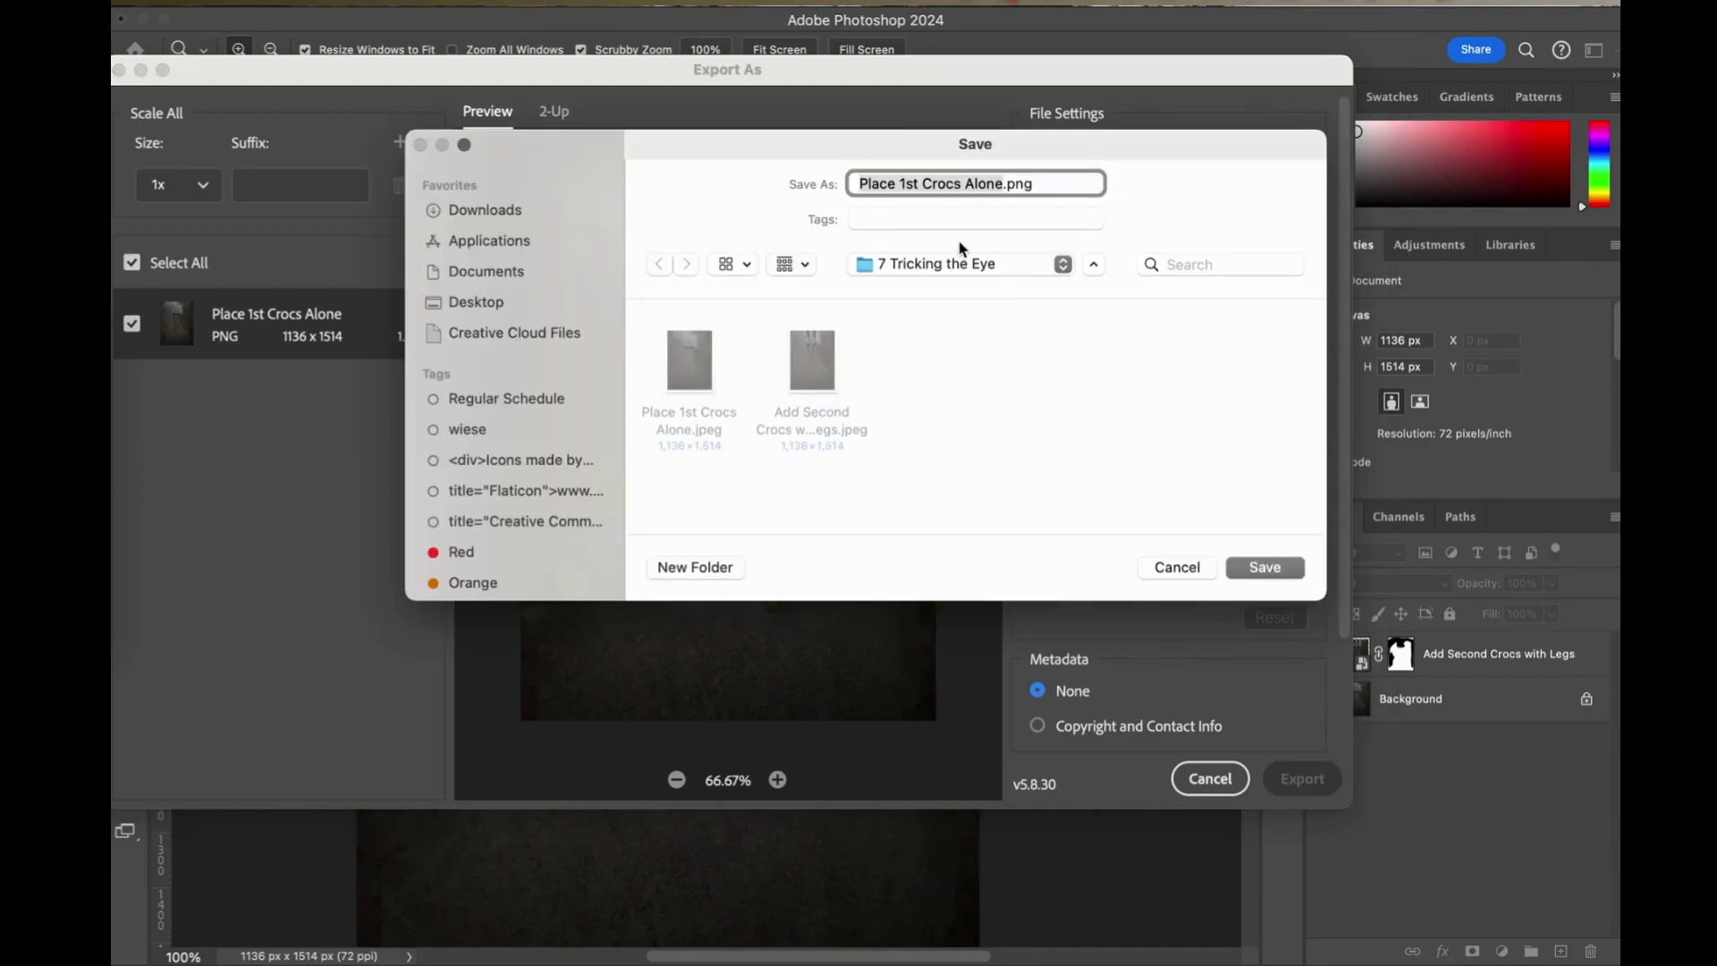
text(Fin)
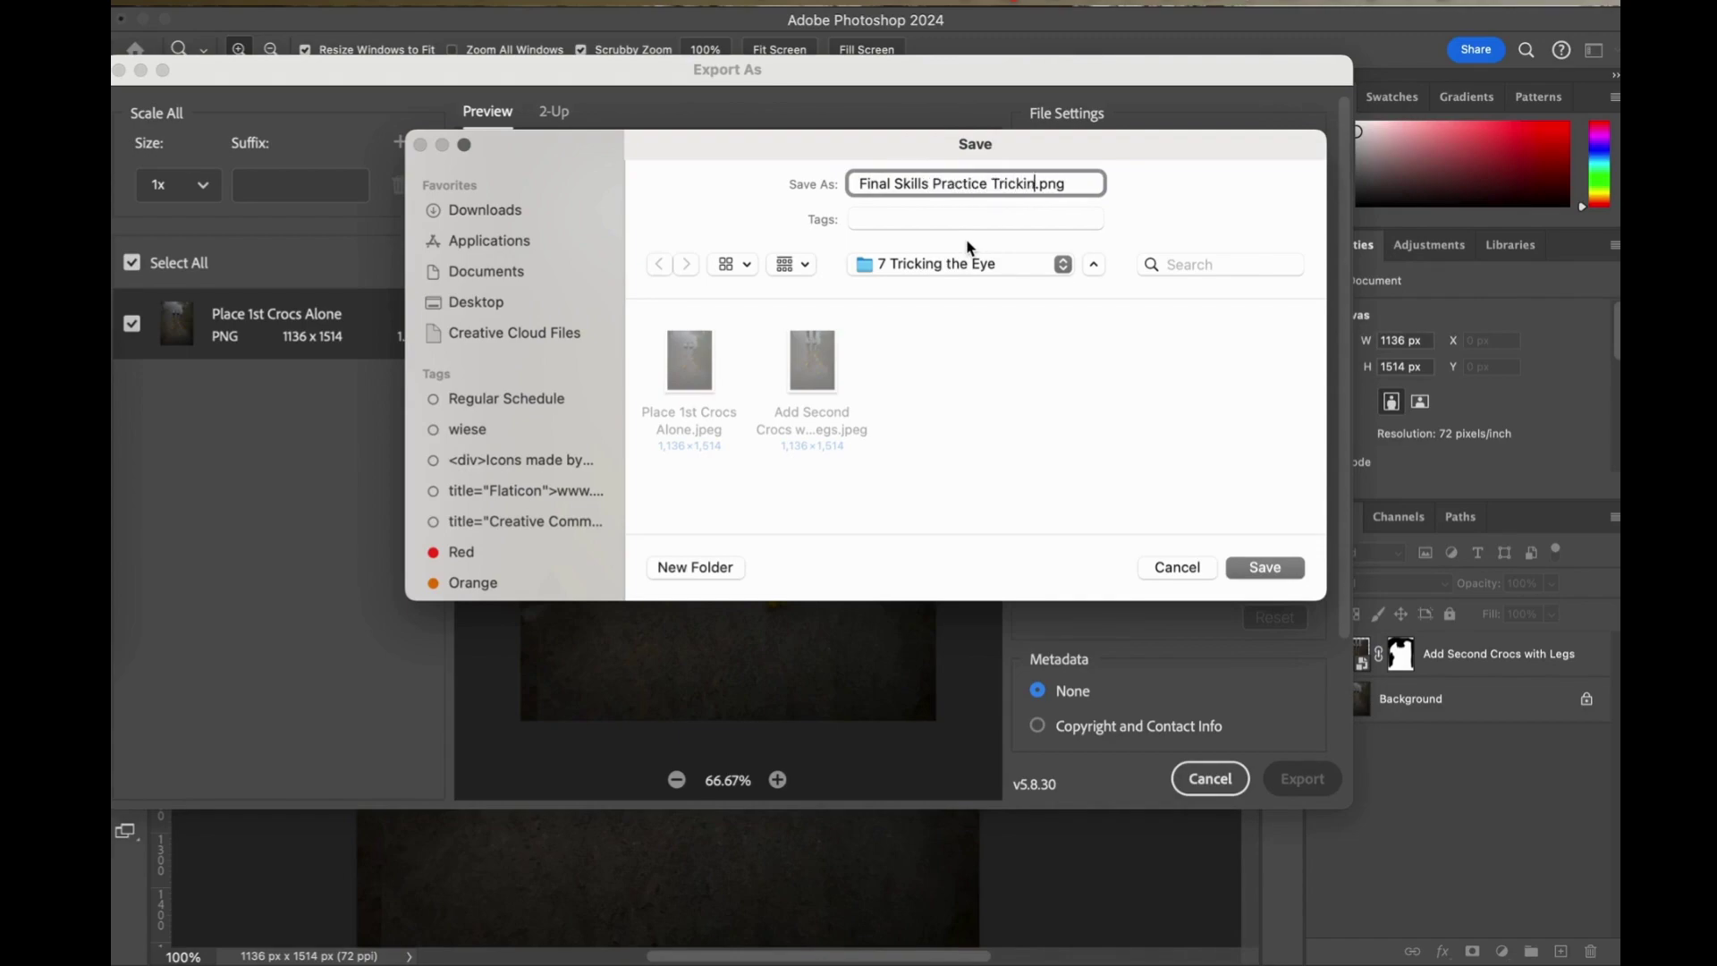
text(al Skills Practice Tricking the Eye)
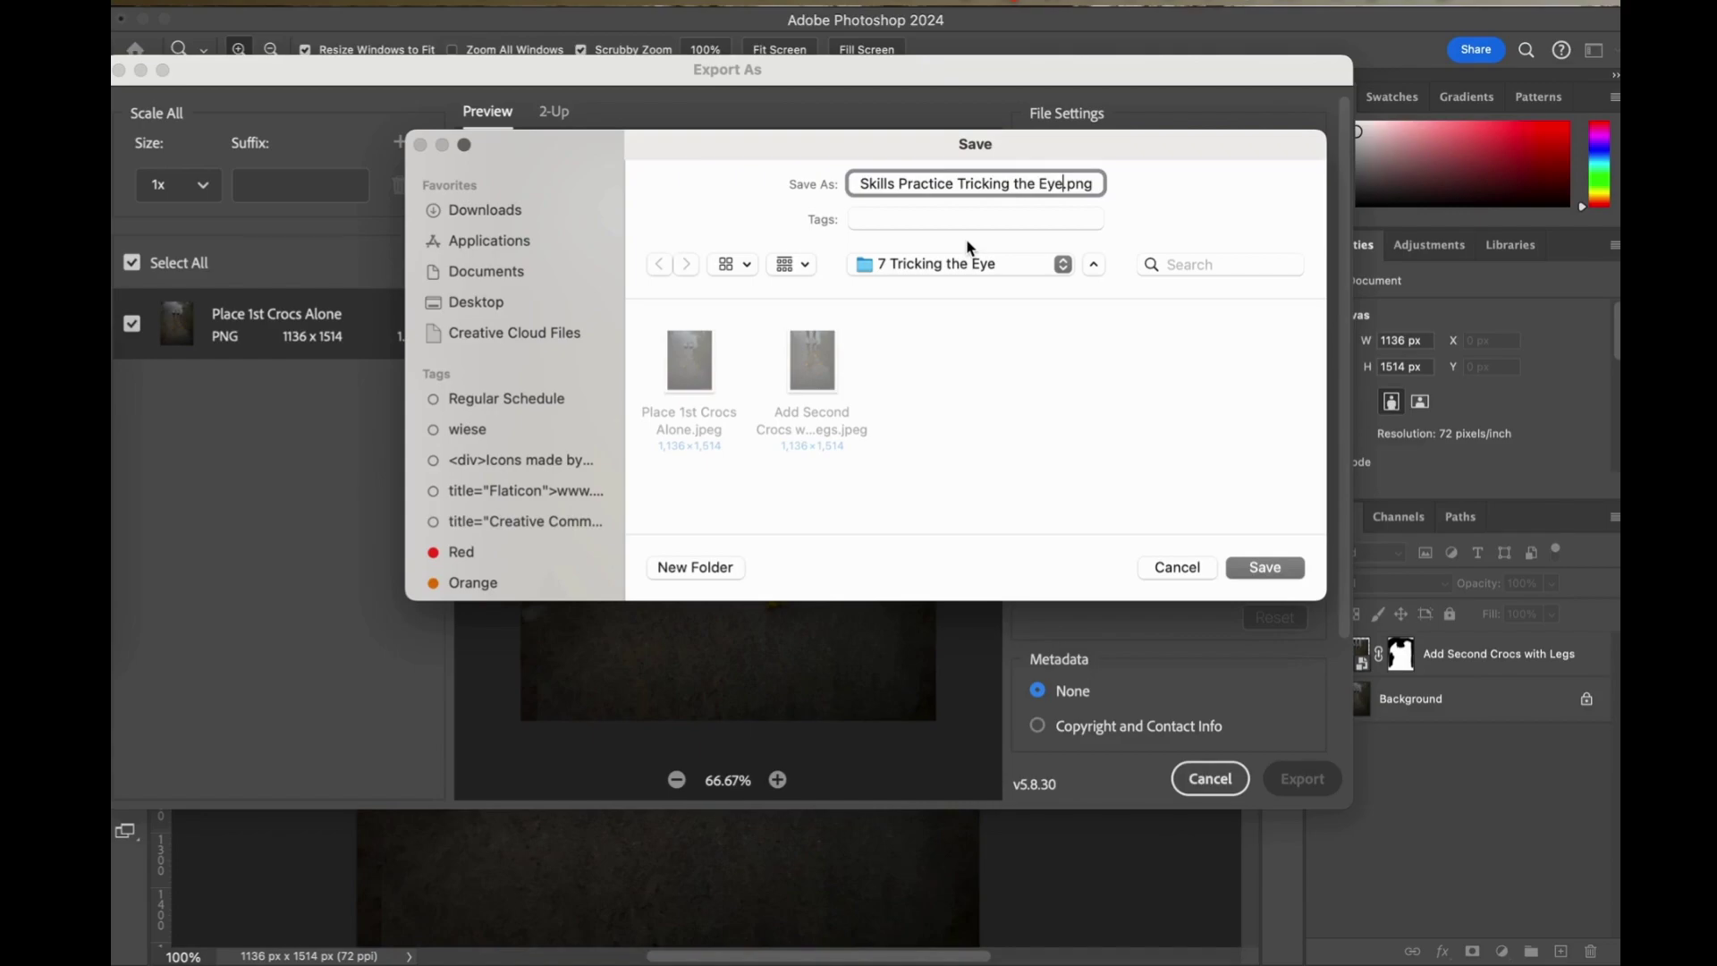